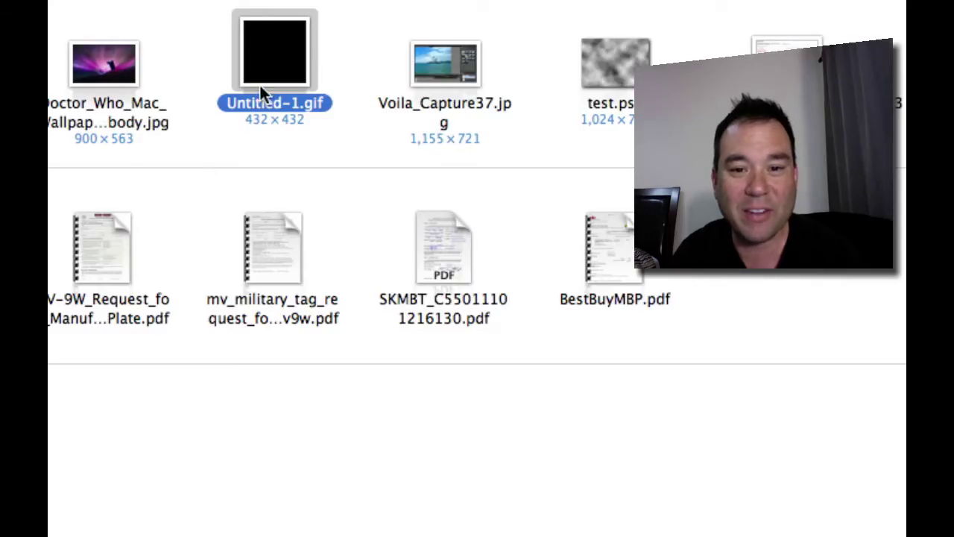
Step: Preview the animated Untitled-1.gif in Quick Look, then close the preview
key(space)
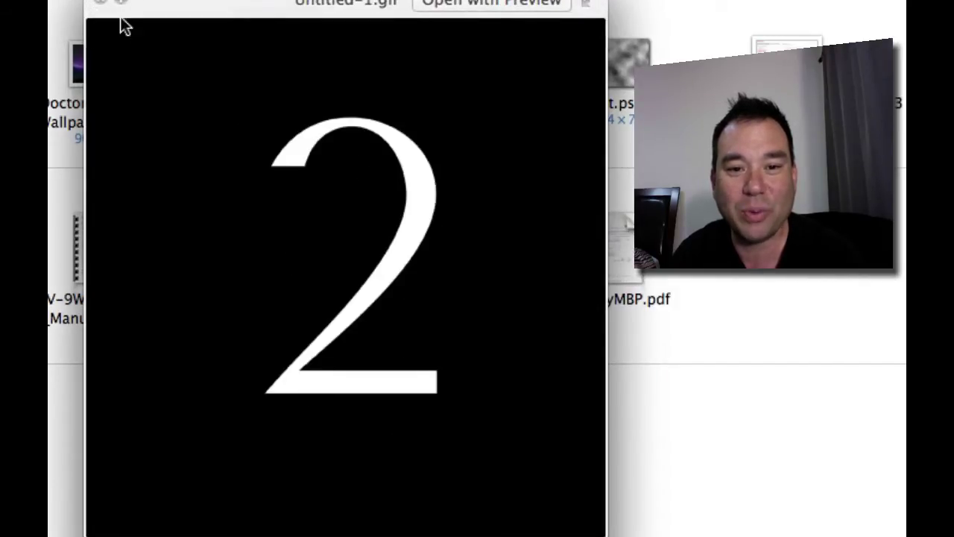
click(101, 4)
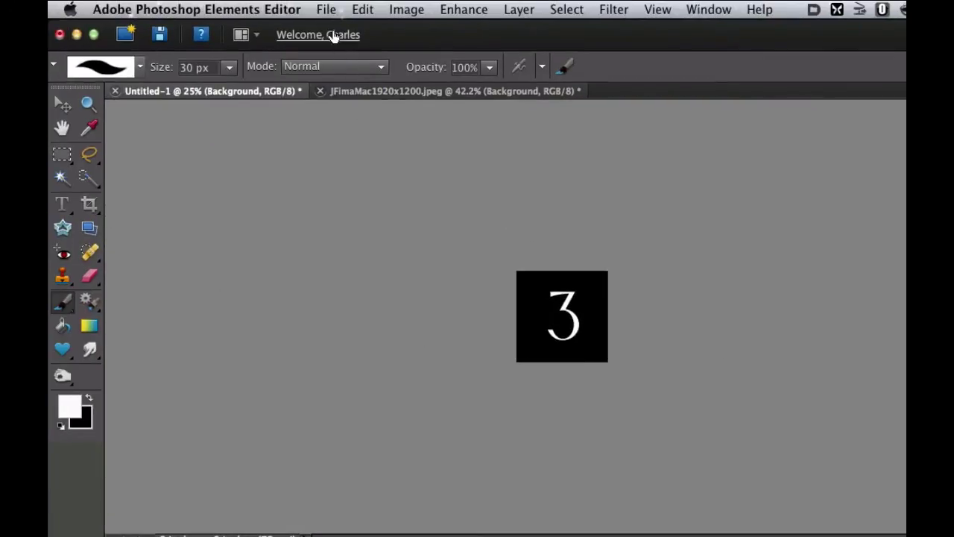
Step: Create a 6×6-inch, 72 ppi blank file filled with the black background colour, and enlarge the Layers panel
click(326, 10)
mouse_move(335, 30)
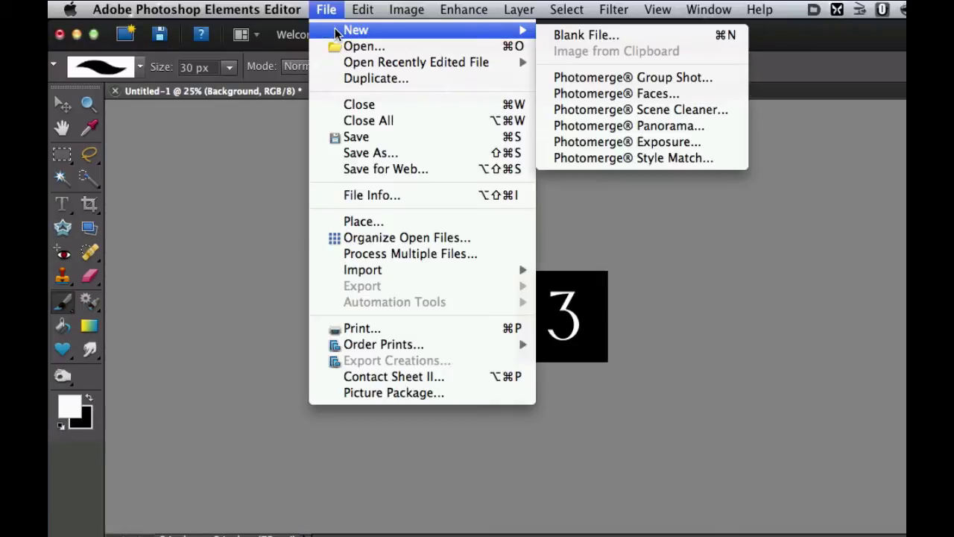
click(568, 37)
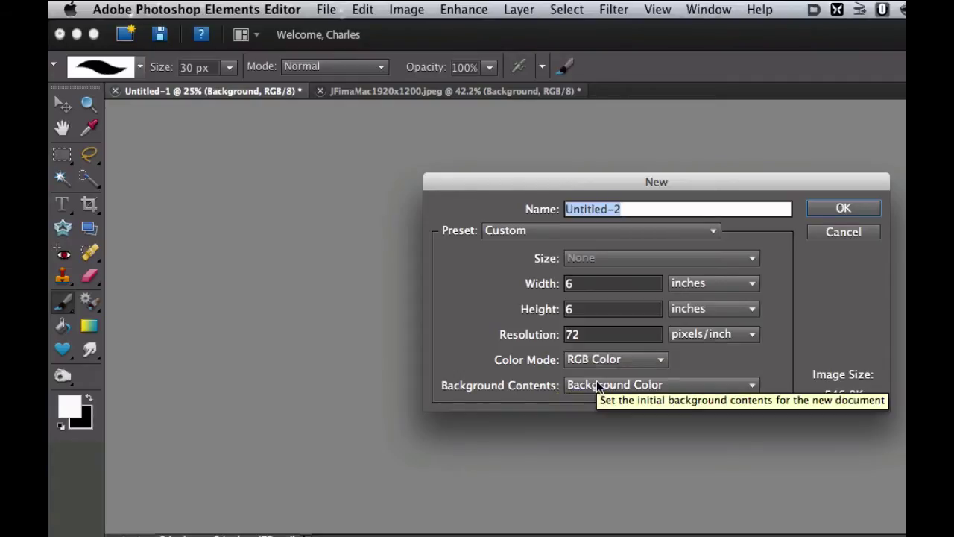
click(827, 211)
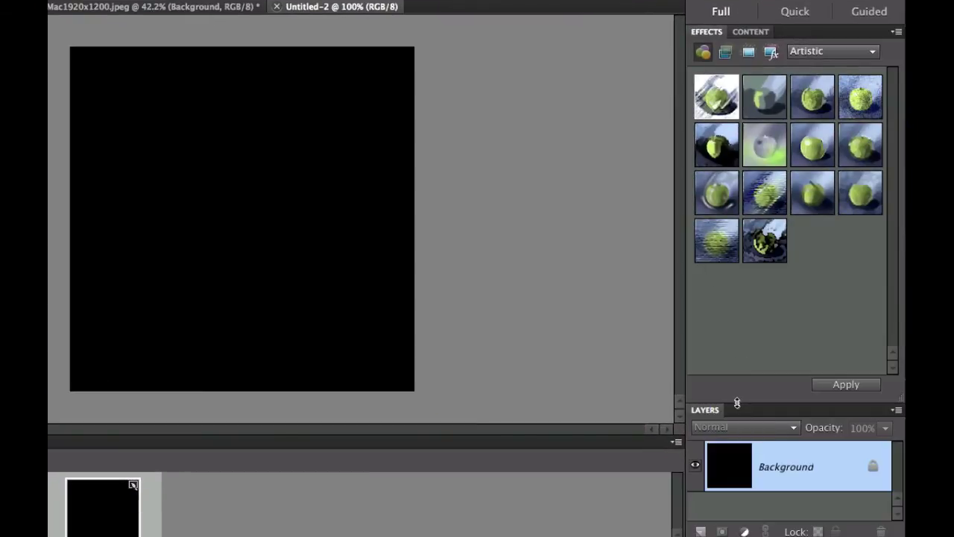
drag(736, 396, 724, 160)
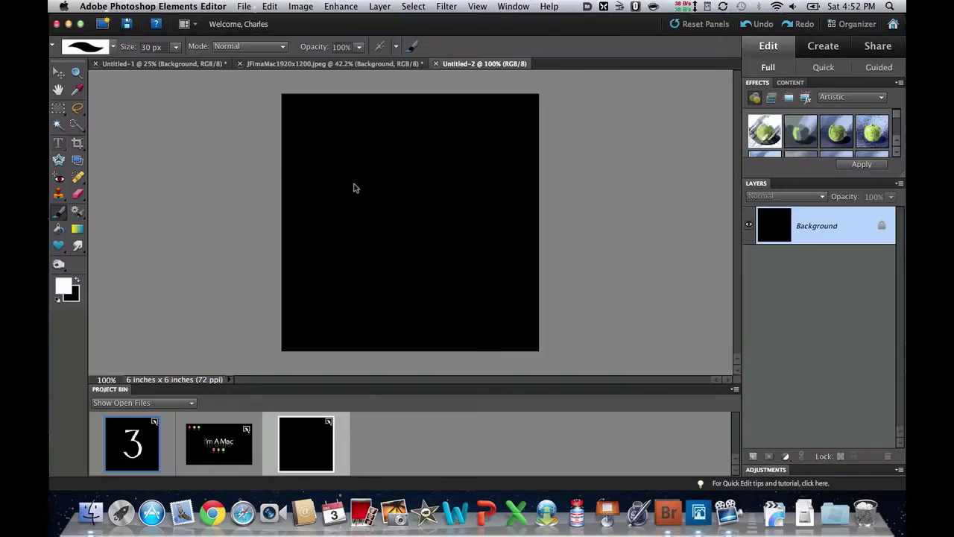
Step: Add a white 300 pt numeral 1 text layer and drag it to the canvas centre
key(t)
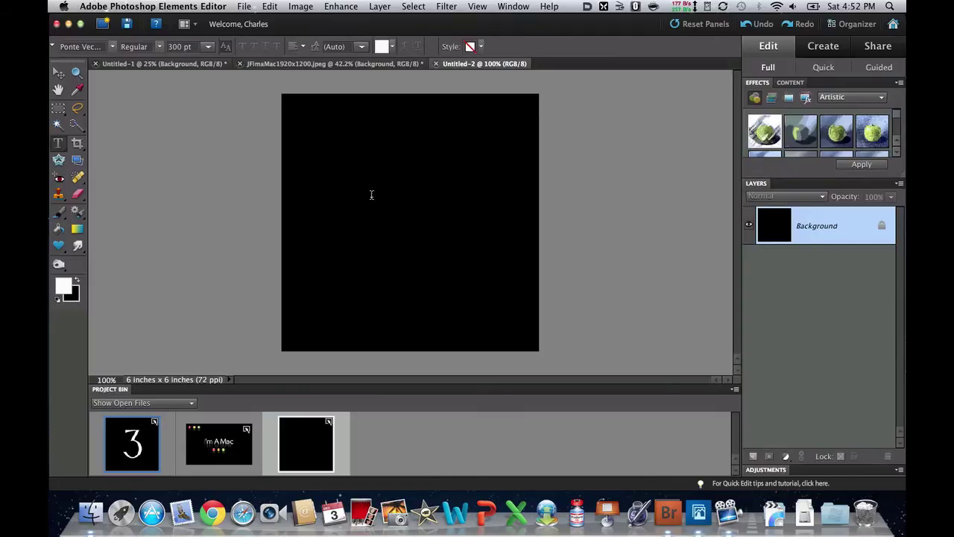
click(372, 195)
text(1)
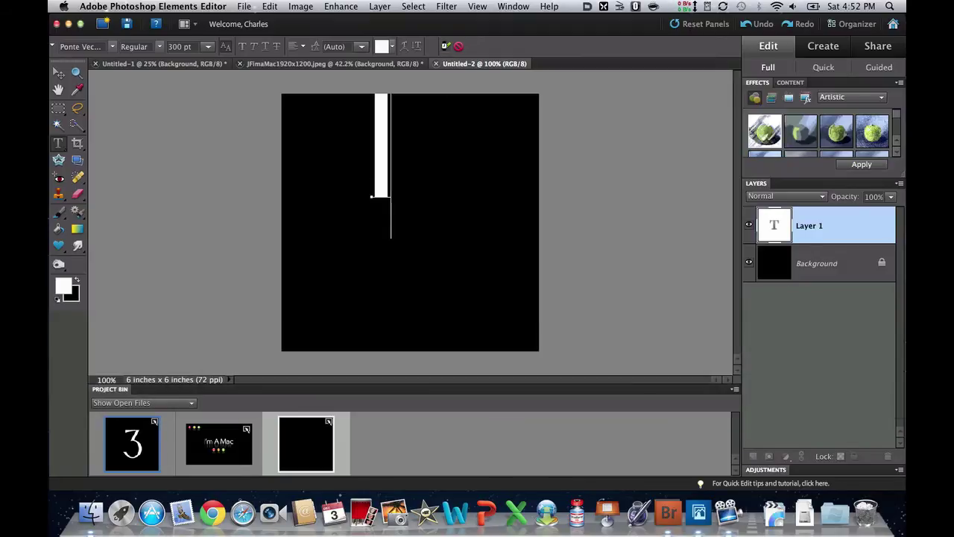
click(446, 47)
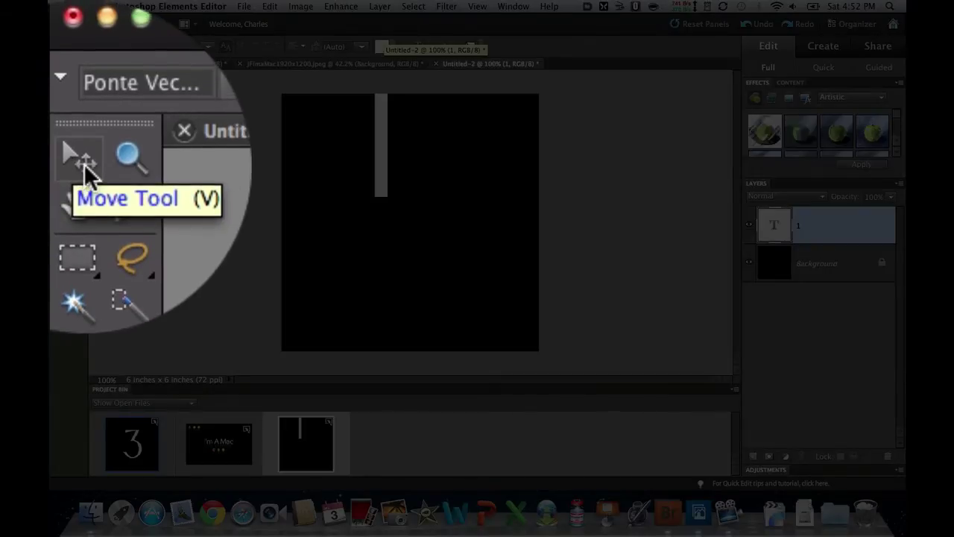
click(58, 73)
drag(381, 159, 405, 241)
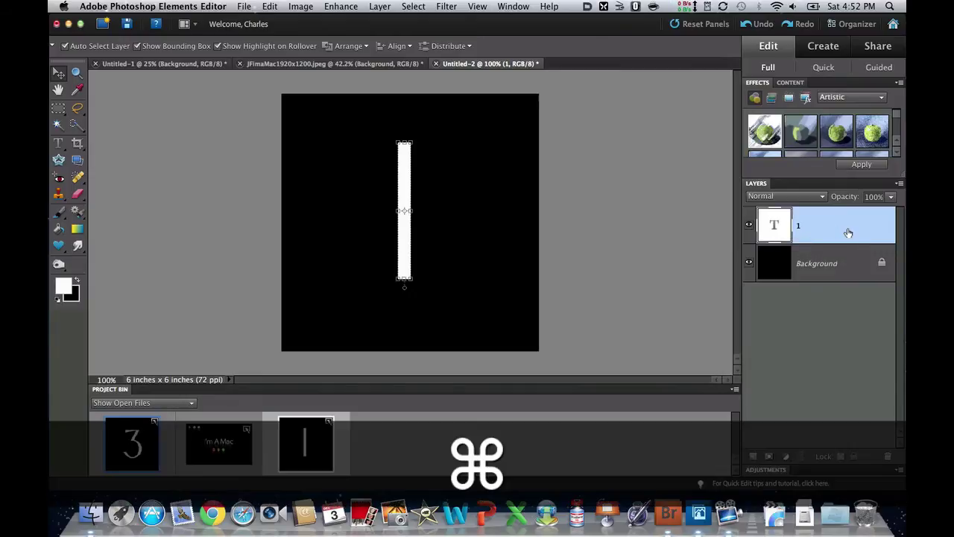
Step: Duplicate the 1 text layer three times with Cmd+J
key(super+j)
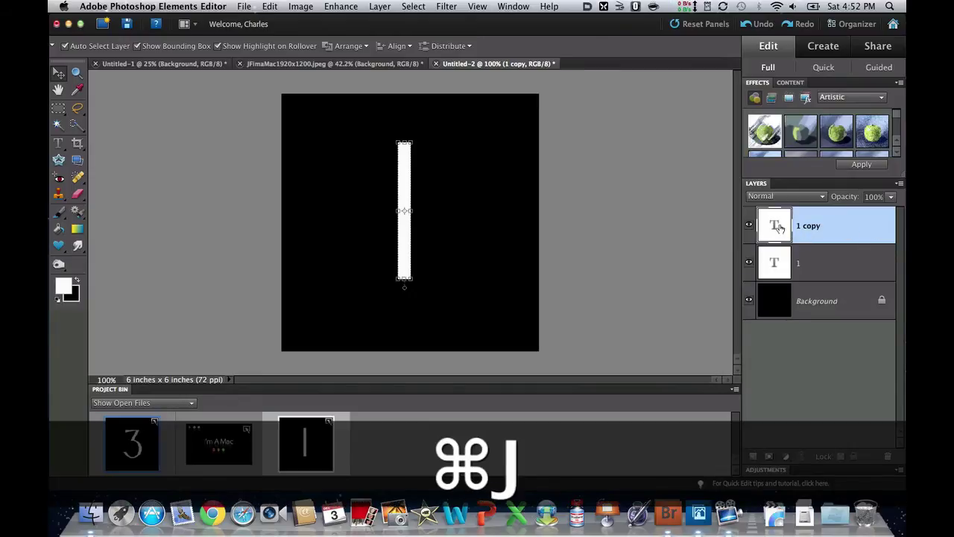
key(super+j)
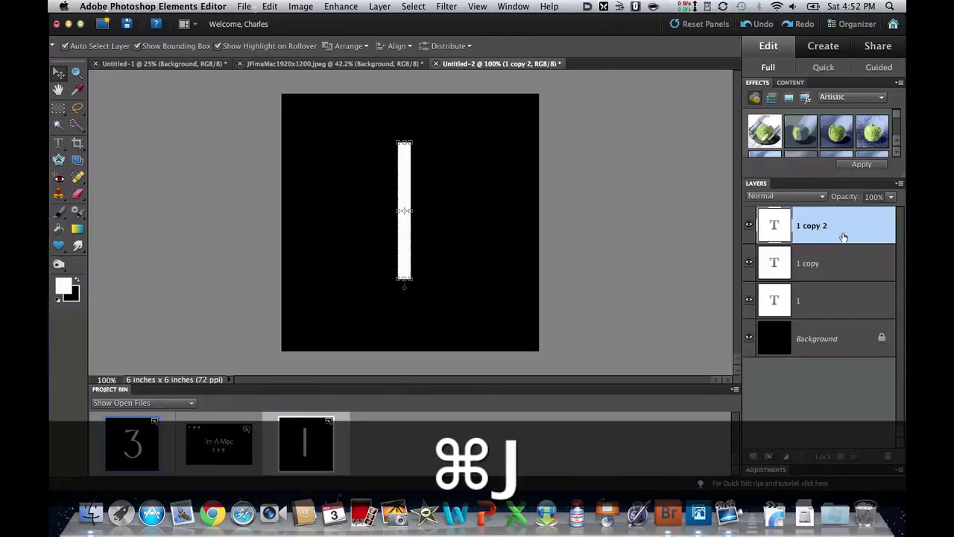
key(super+j)
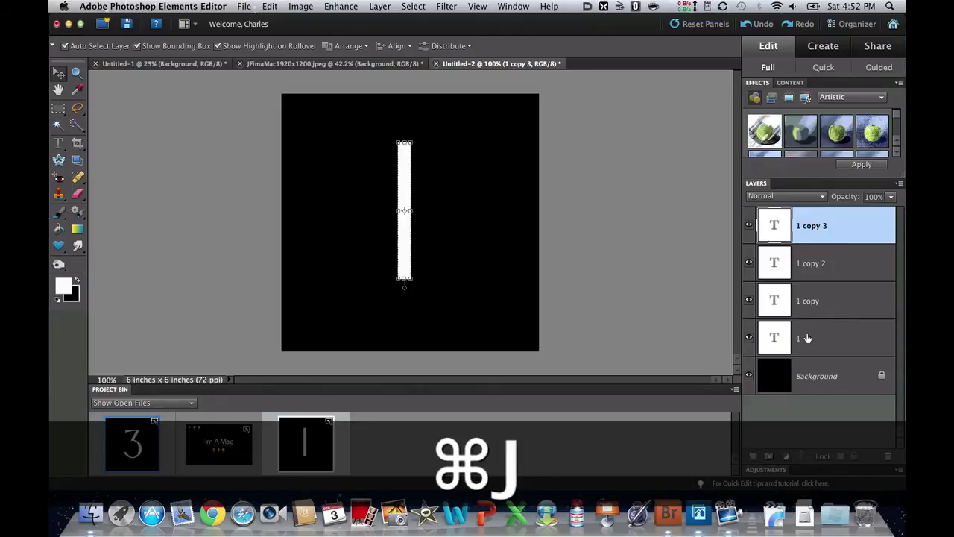
Step: Retype the '1 copy' layer as 2 and shift it left over the 1
double_click(772, 297)
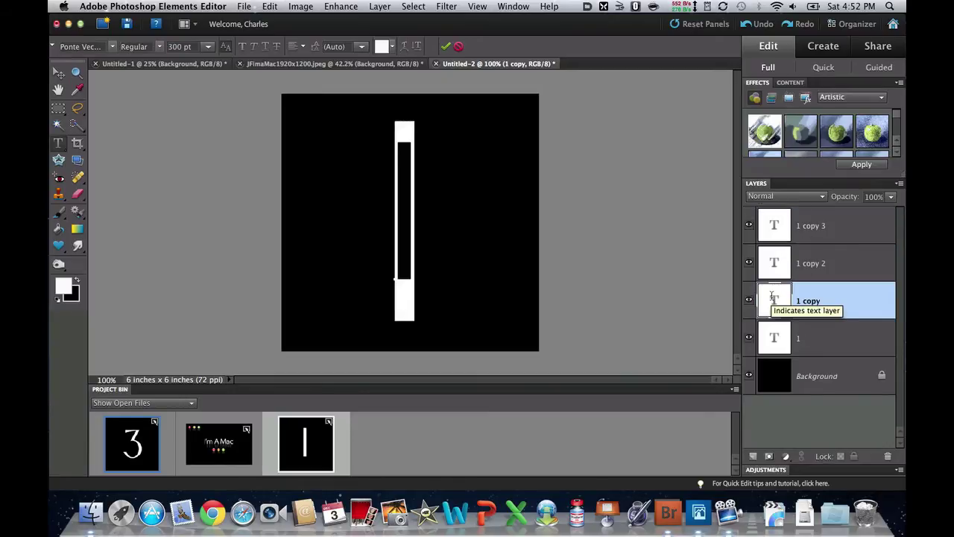
text(2)
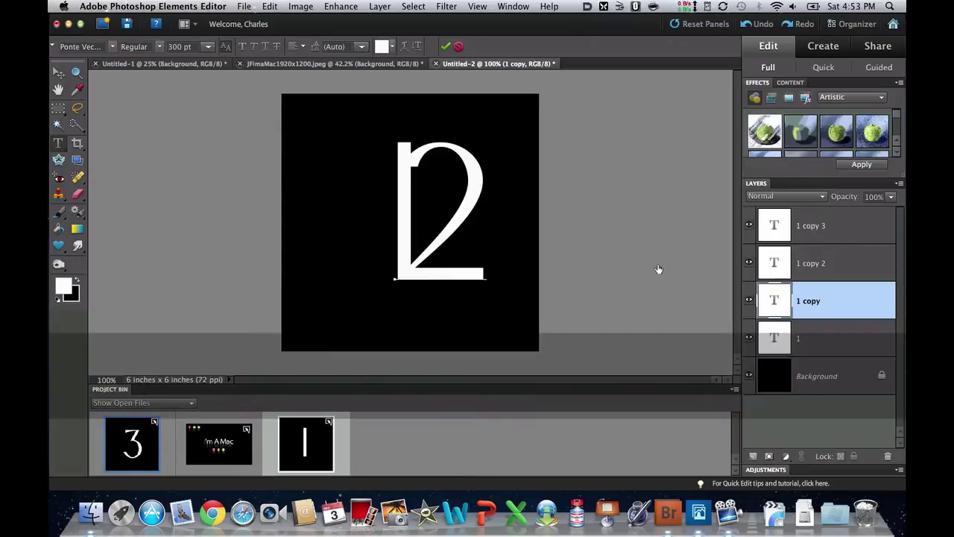
click(57, 73)
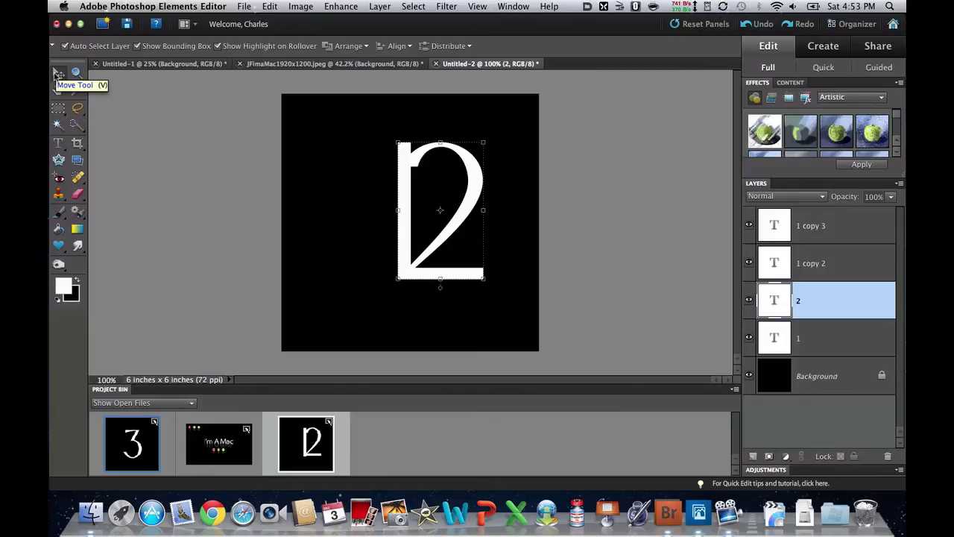
key(Left)
key(Left)
key(Left)
key(Left)
key(Left)
key(Left)
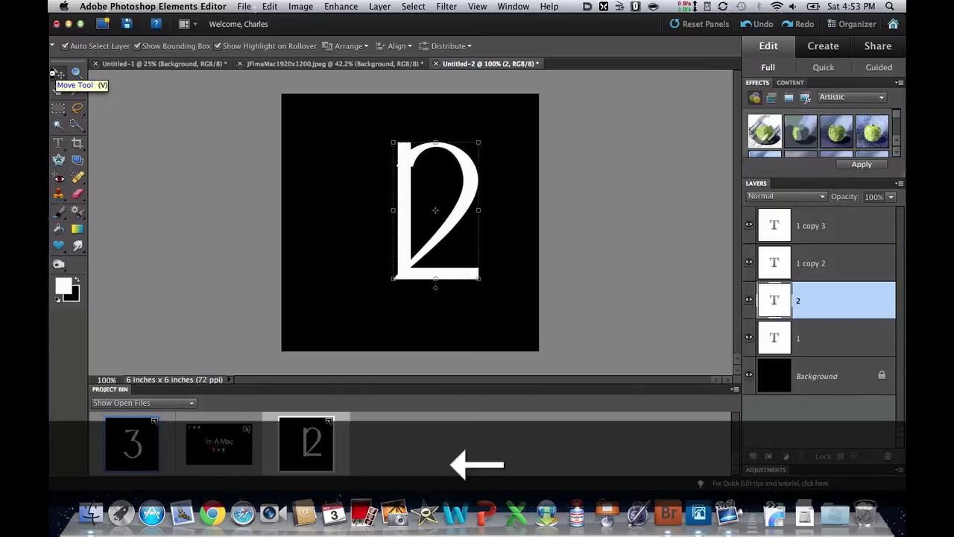
key(Left)
key(Left)
key(Left)
key(Left)
key(Left)
key(Left)
key(Left)
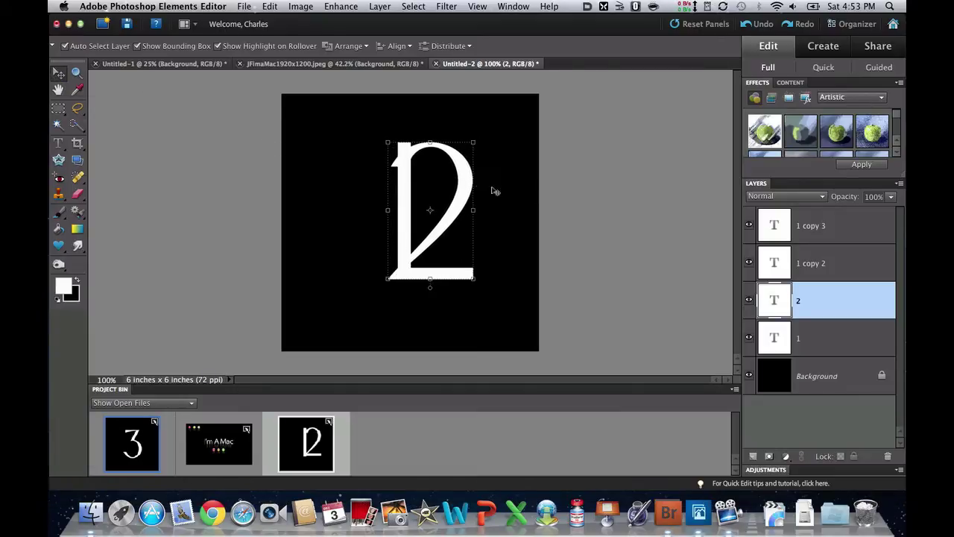
drag(470, 187, 442, 185)
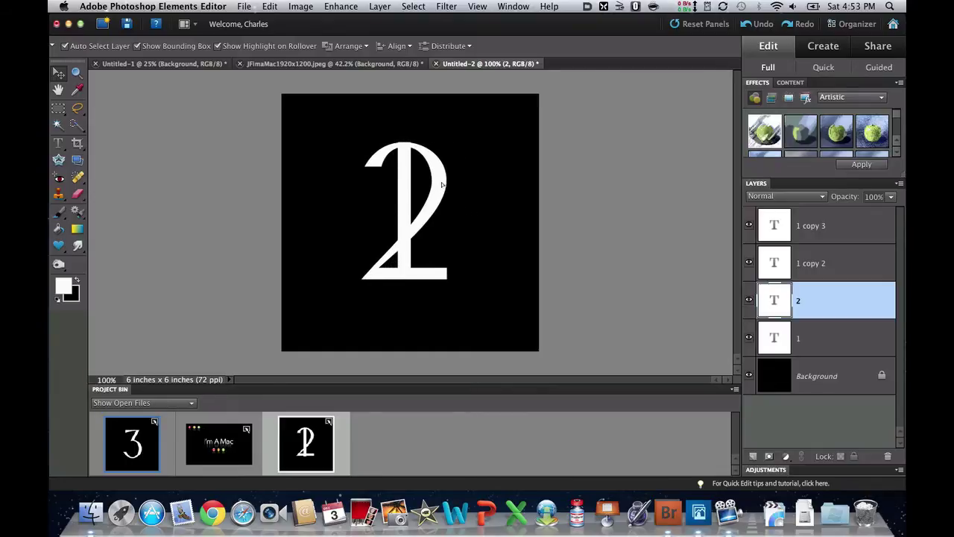
Step: Retype the '1 copy 2' layer as 3 and drag it about 50 px left to centre it
click(776, 263)
double_click(775, 263)
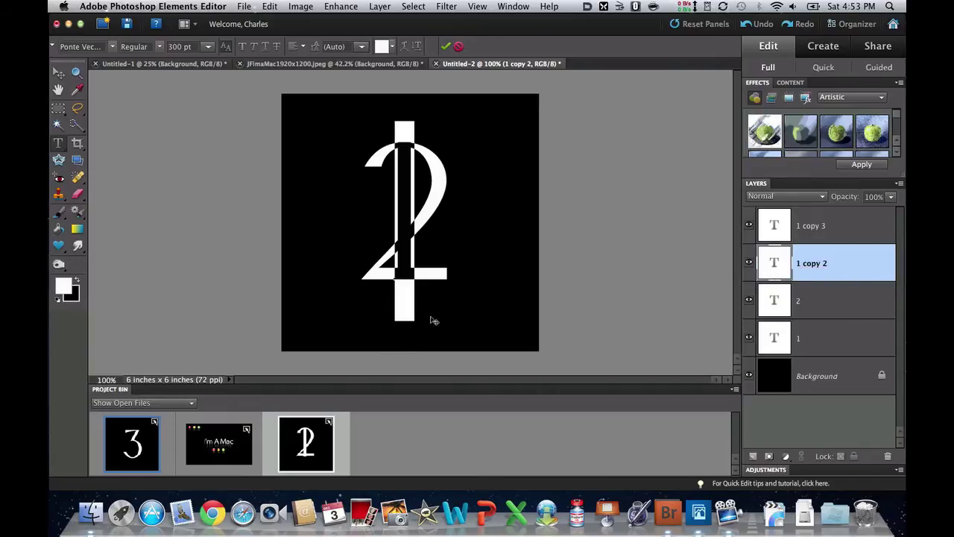
text(3)
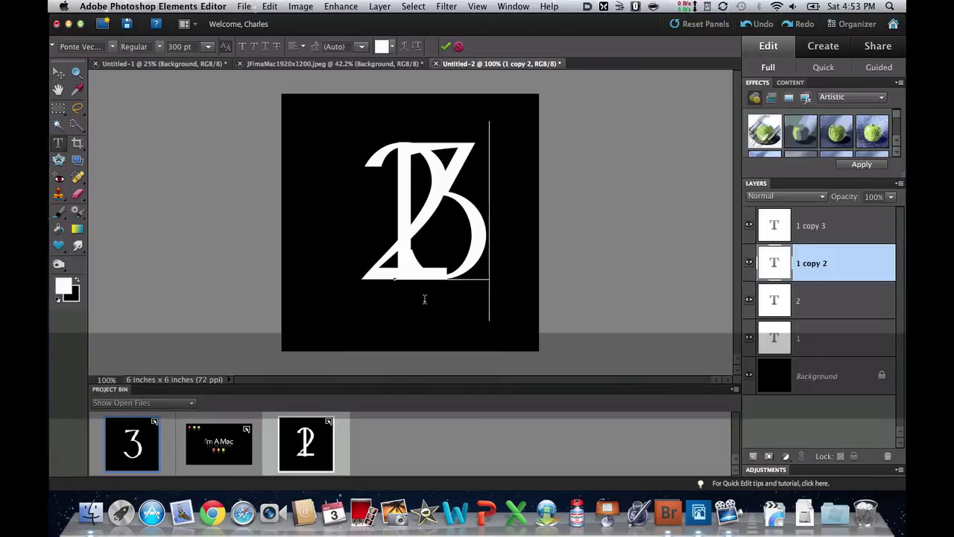
click(445, 47)
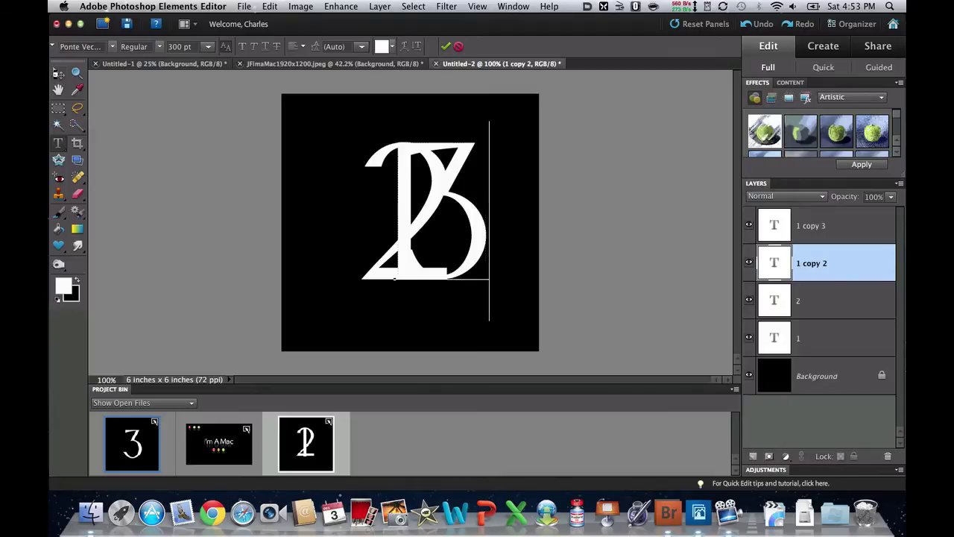
click(58, 73)
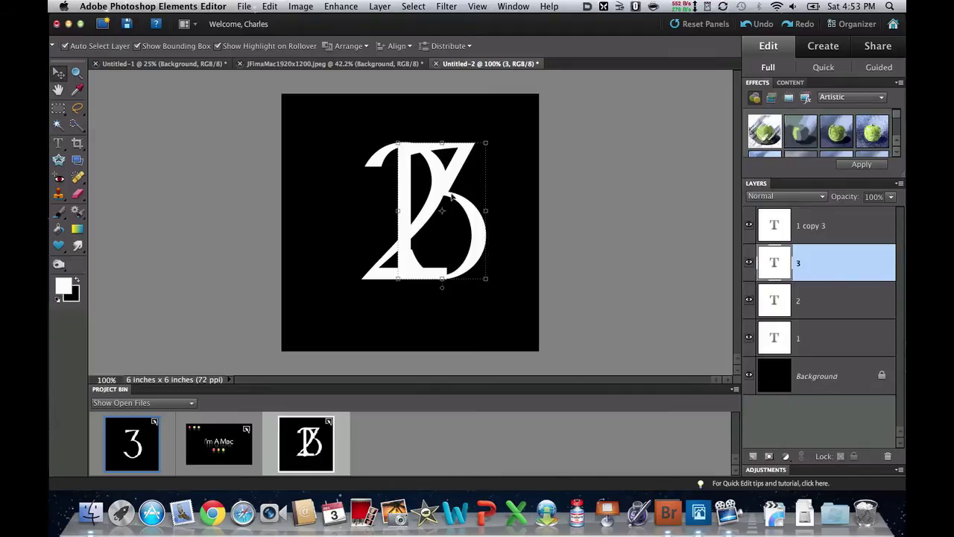
drag(448, 184, 412, 188)
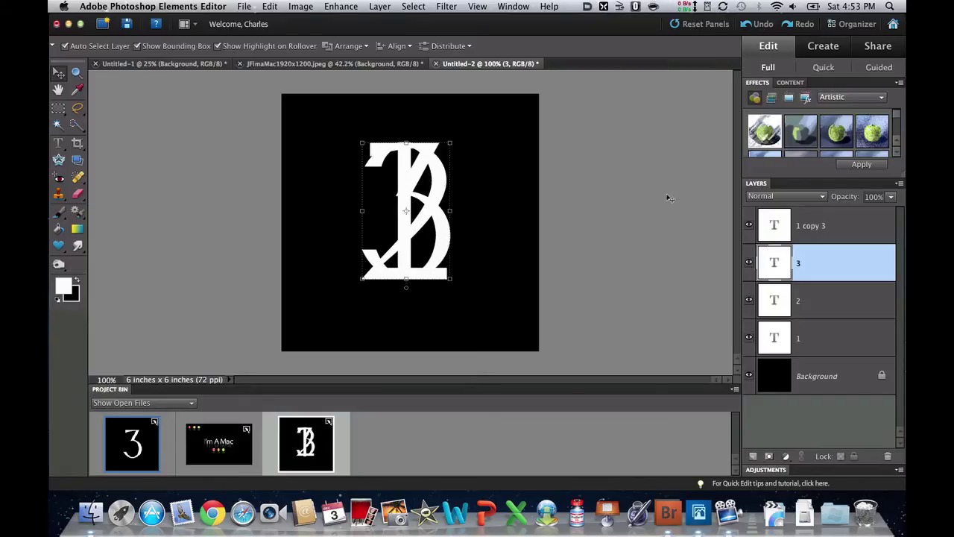
Step: Change the '1 copy 3' layer text to 4 and drag it left to the canvas centre
double_click(776, 226)
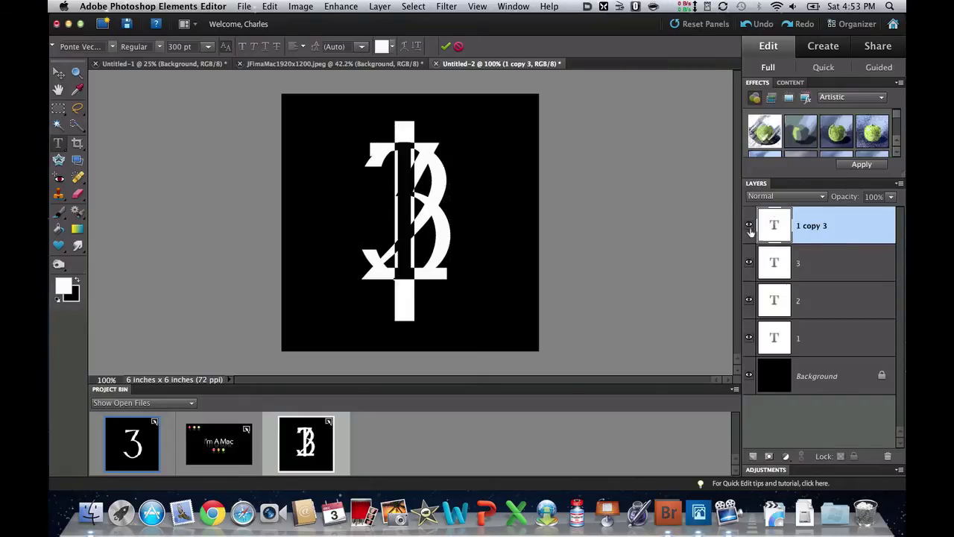
text(4)
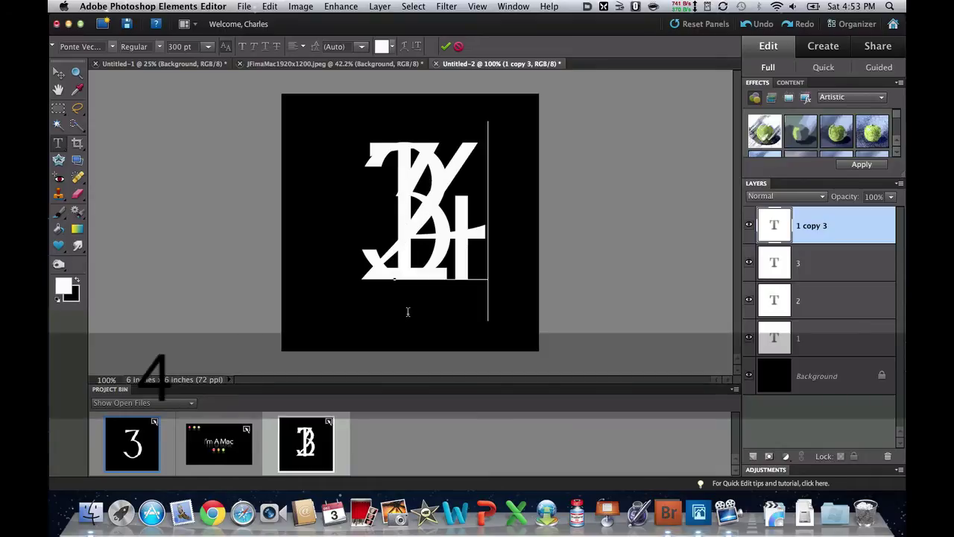
click(58, 73)
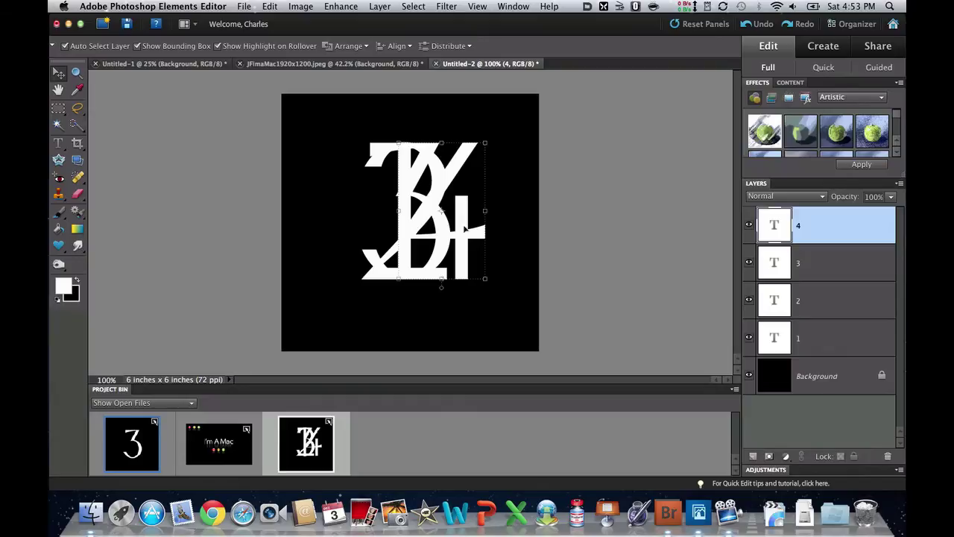
drag(464, 230, 428, 227)
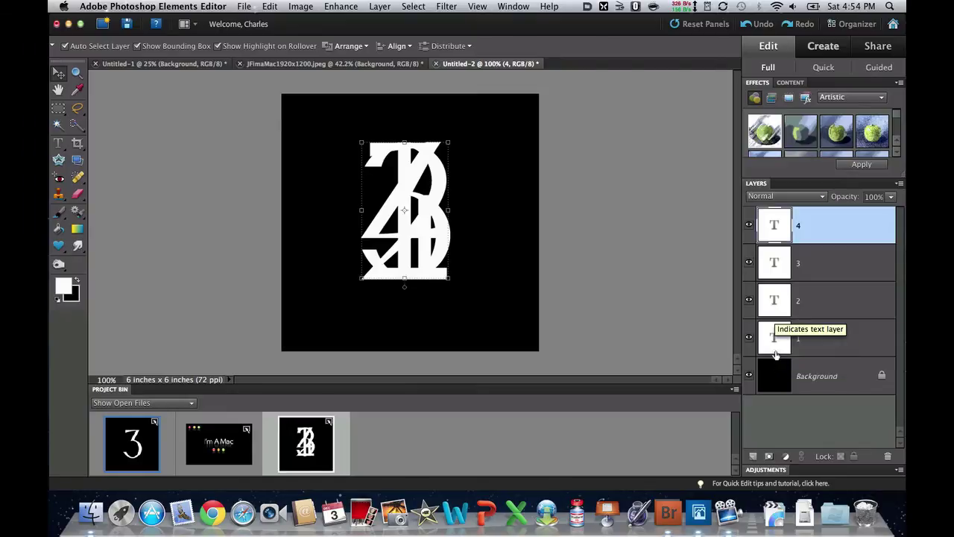
Step: Select the Background layer and duplicate it up to Background copy 3
click(776, 379)
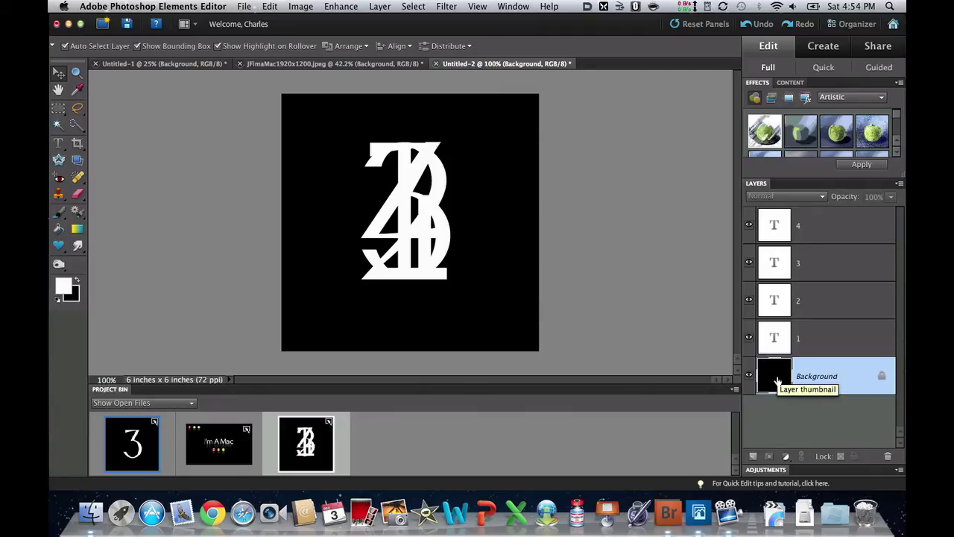
key(super)
key(super+j)
key(super+j)
key(super+j)
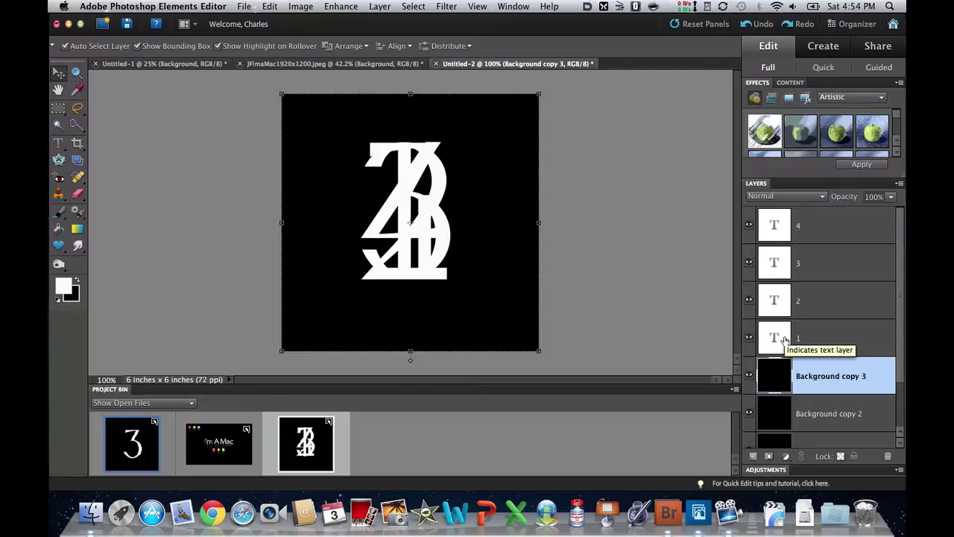
Step: Merge the 1 text layer with Background copy 3
key(super)
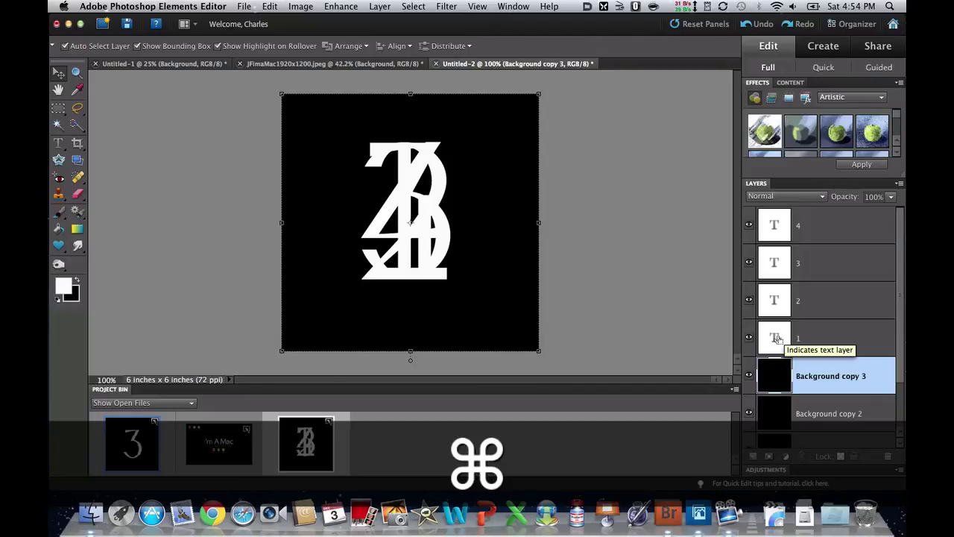
super+click(777, 340)
super+click(818, 336)
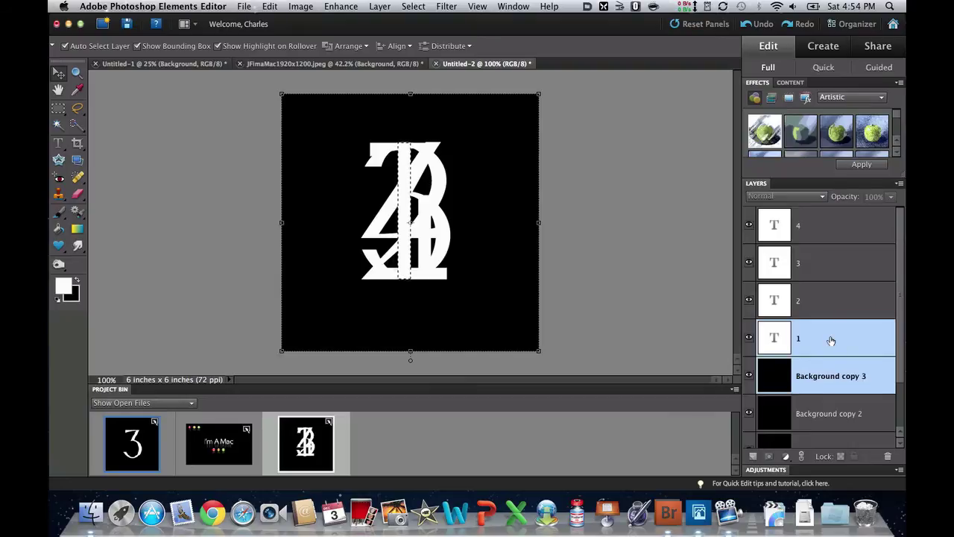
right_click(832, 340)
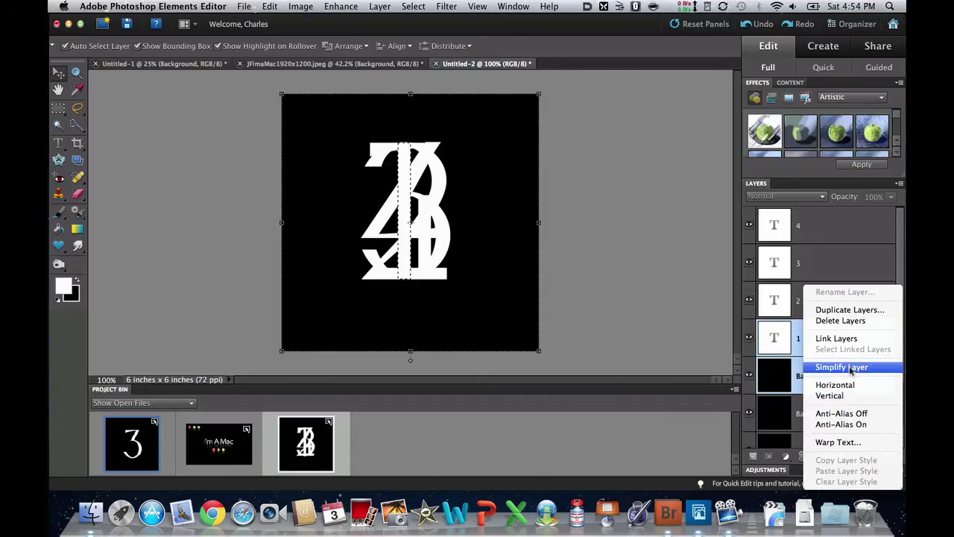
right_click(799, 366)
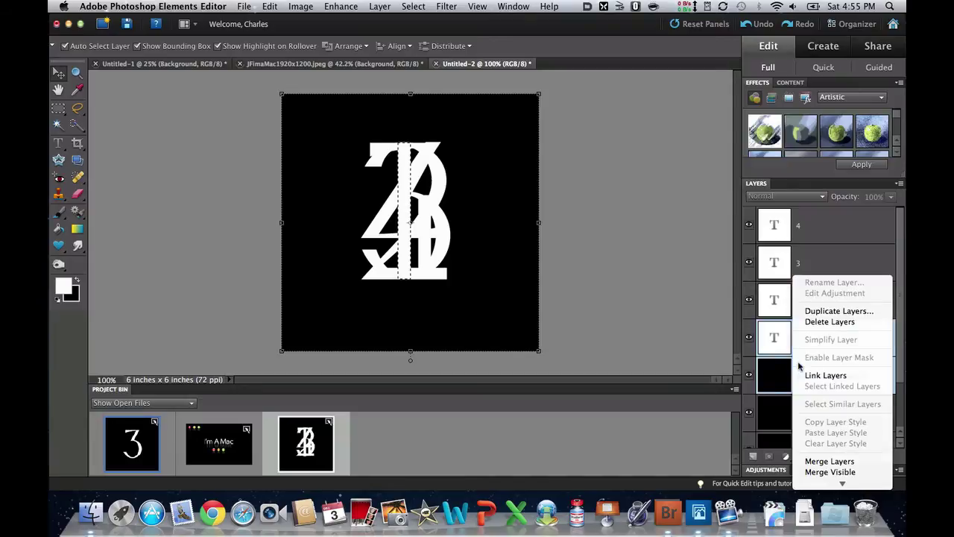
click(828, 461)
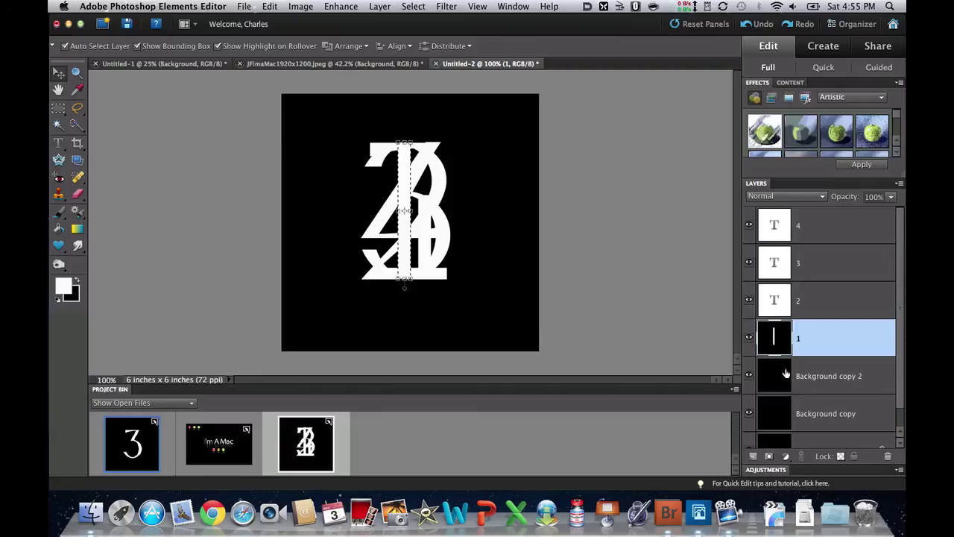
Step: Merge the 2 text layer with Background copy 2
click(775, 300)
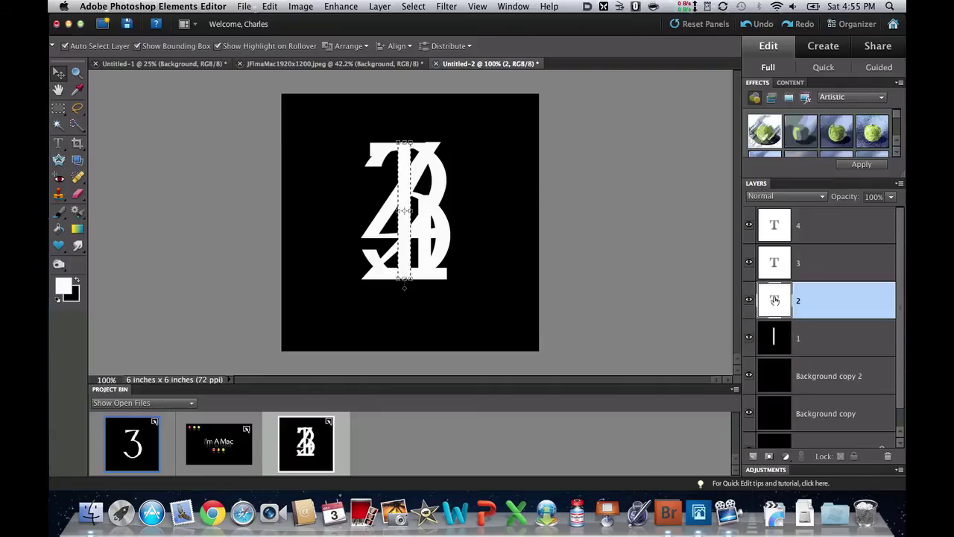
key(super)
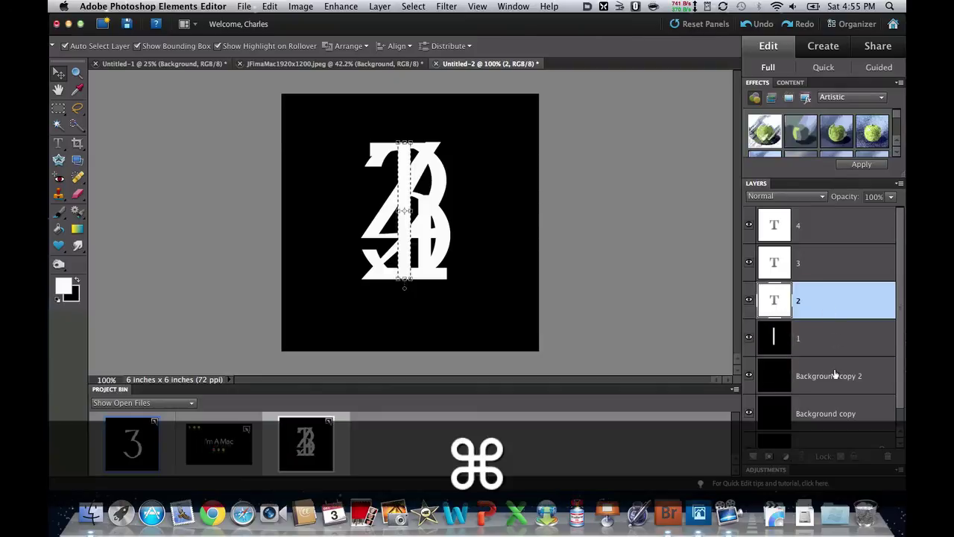
super+click(835, 375)
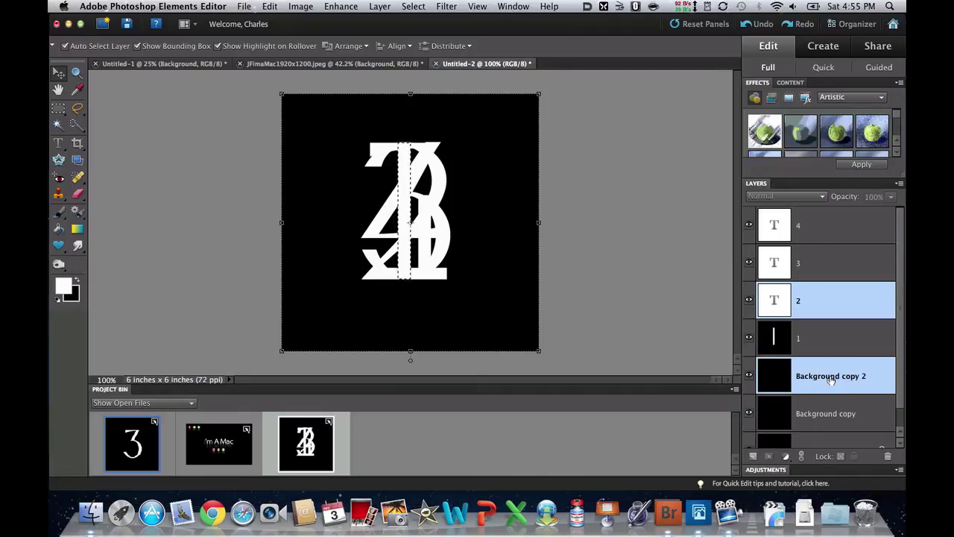
right_click(830, 380)
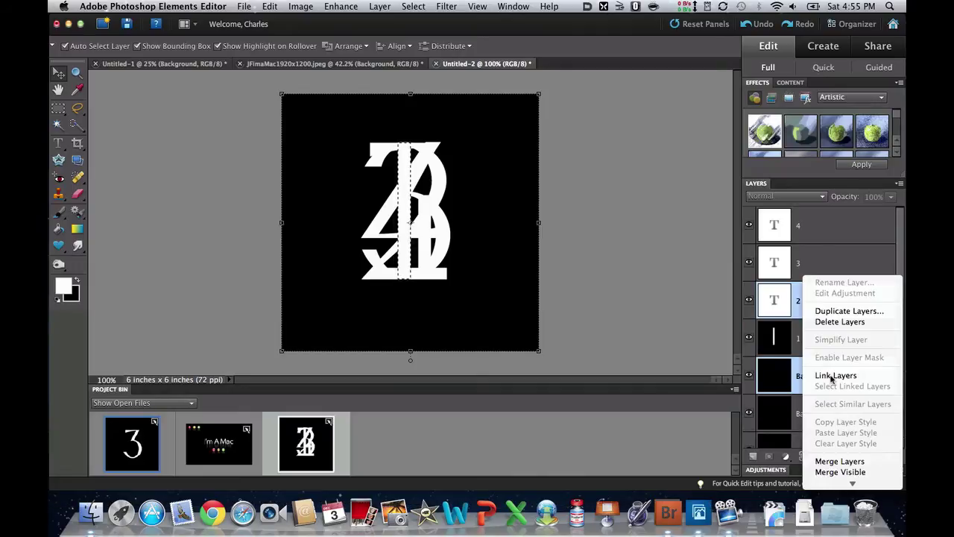
click(840, 461)
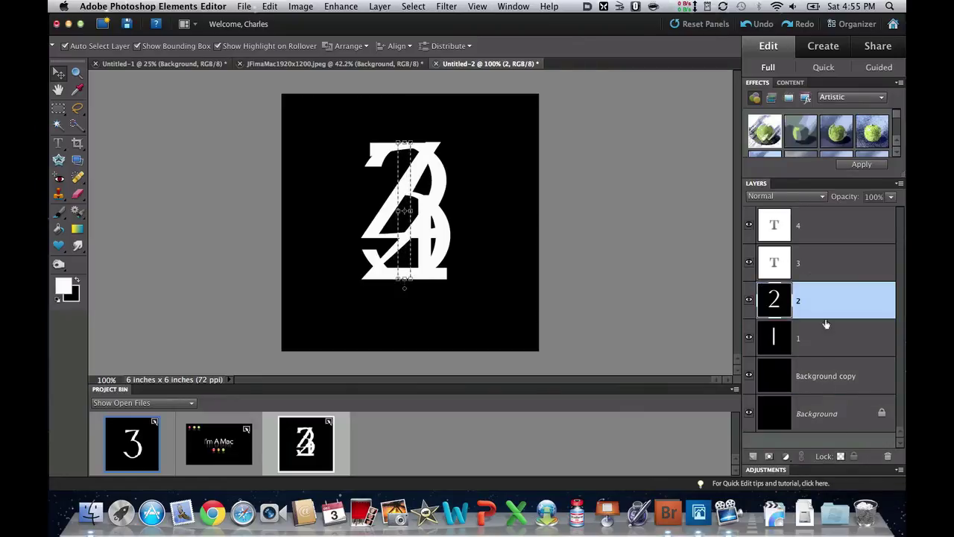
Step: Merge the 3 text layer with Background copy
click(814, 260)
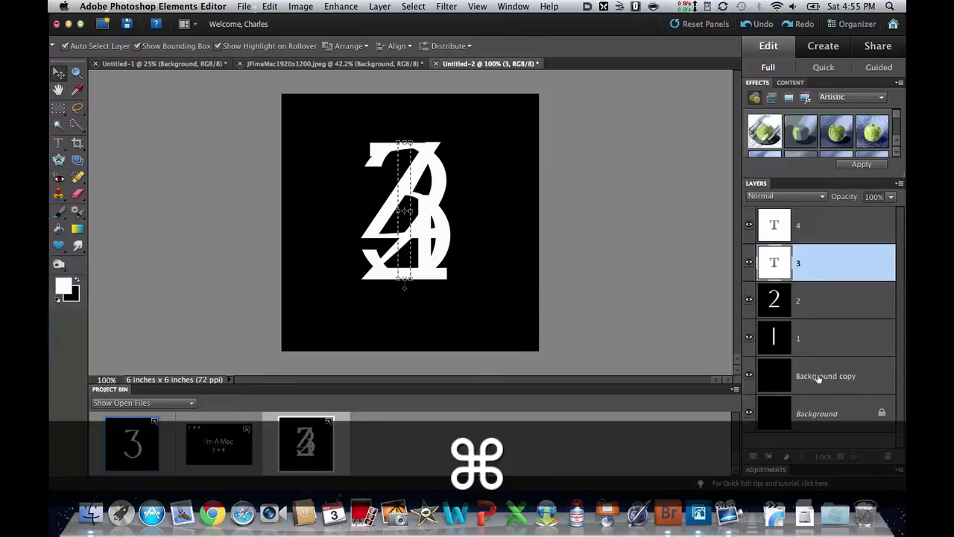
super+click(818, 378)
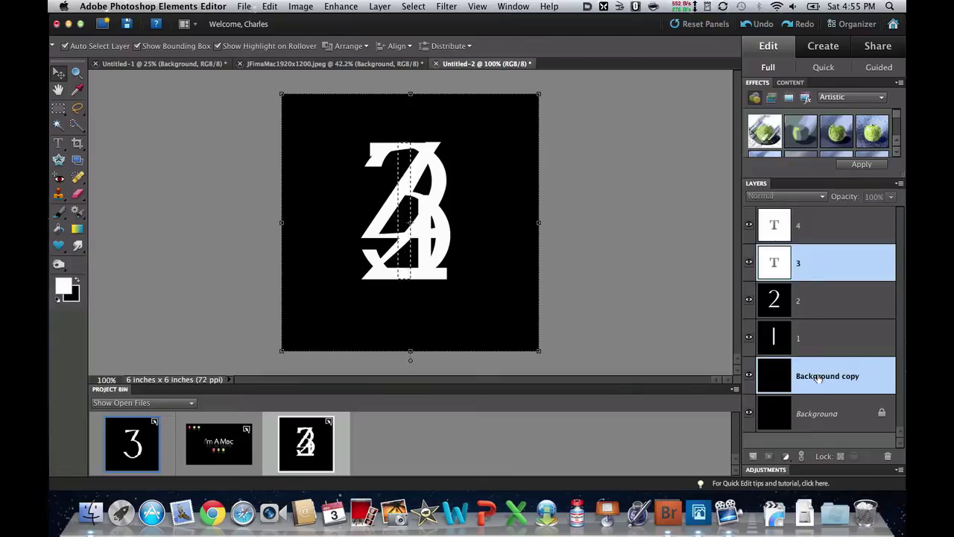
right_click(818, 378)
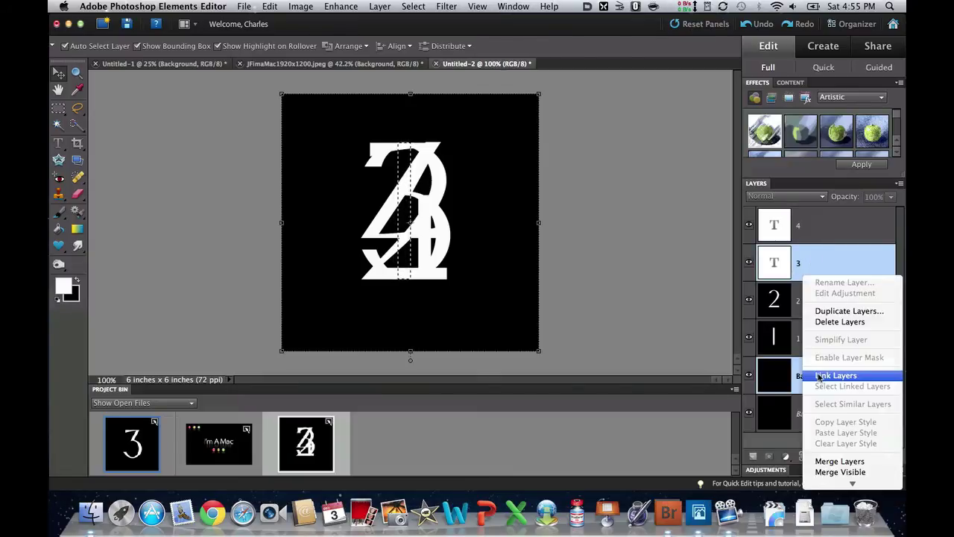
click(836, 460)
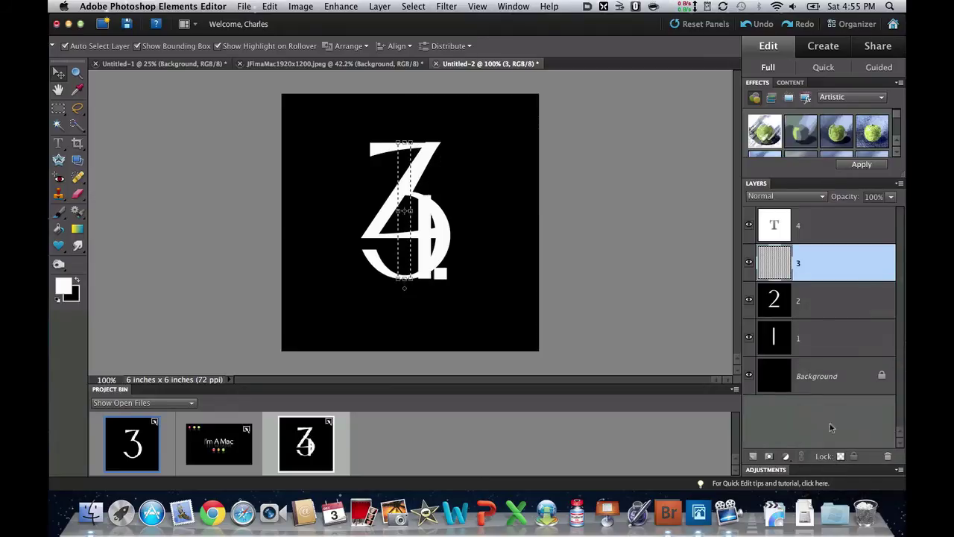
Step: Merge the 4 text layer into the Background layer
click(806, 230)
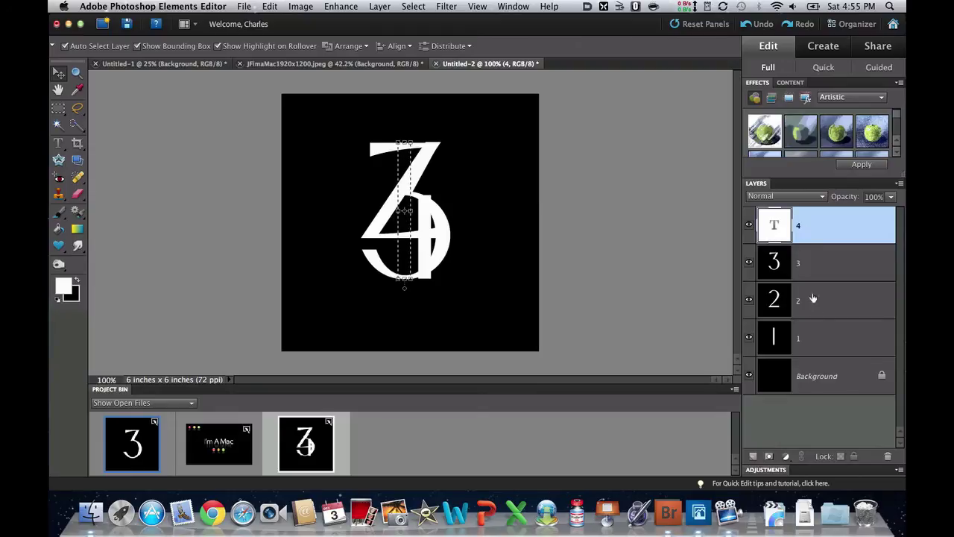
key(super)
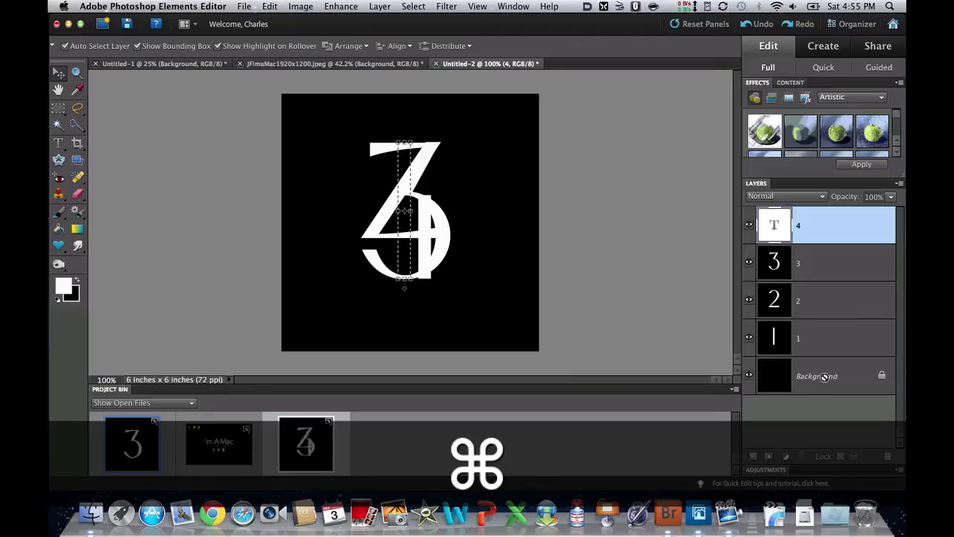
super+click(824, 377)
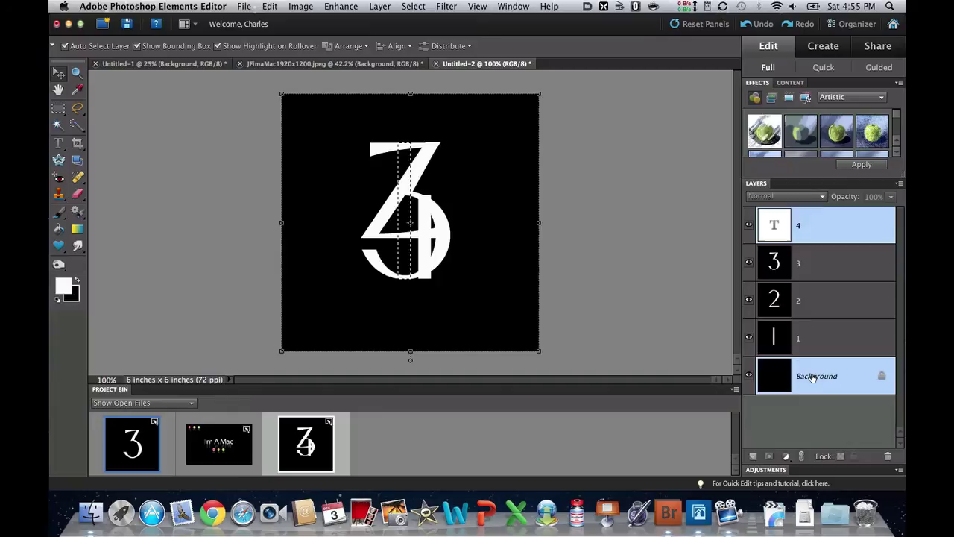
right_click(813, 378)
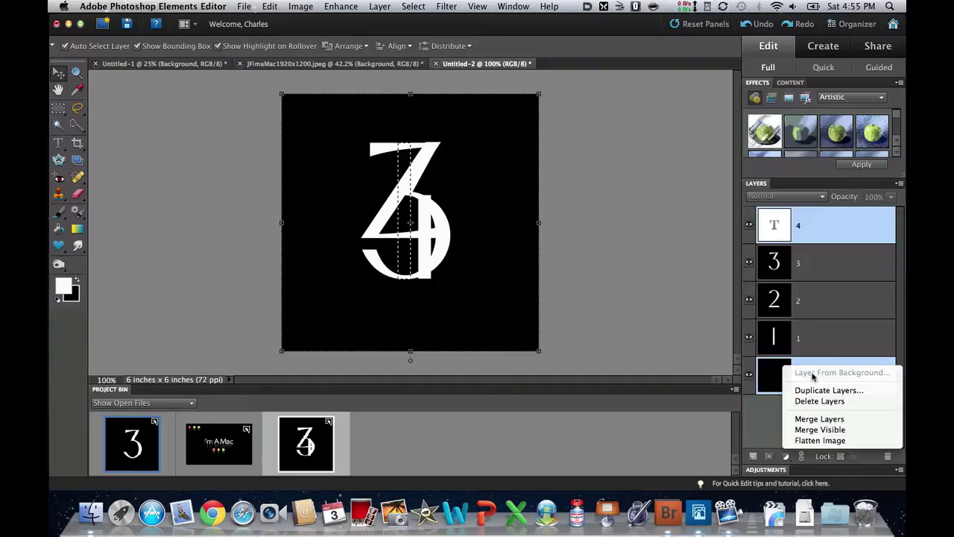
click(819, 418)
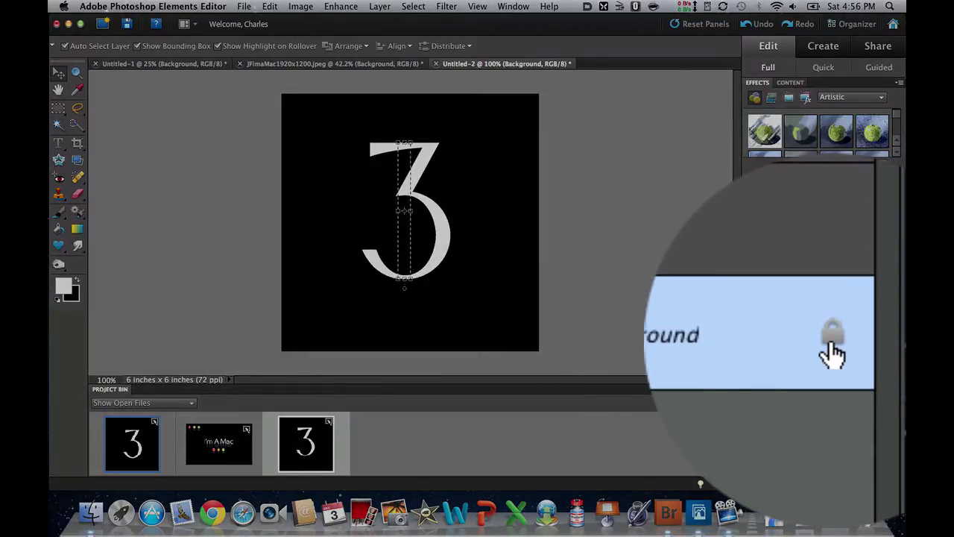
Step: Convert the Background into Layer 0 and drag it to the top of the stack
double_click(882, 339)
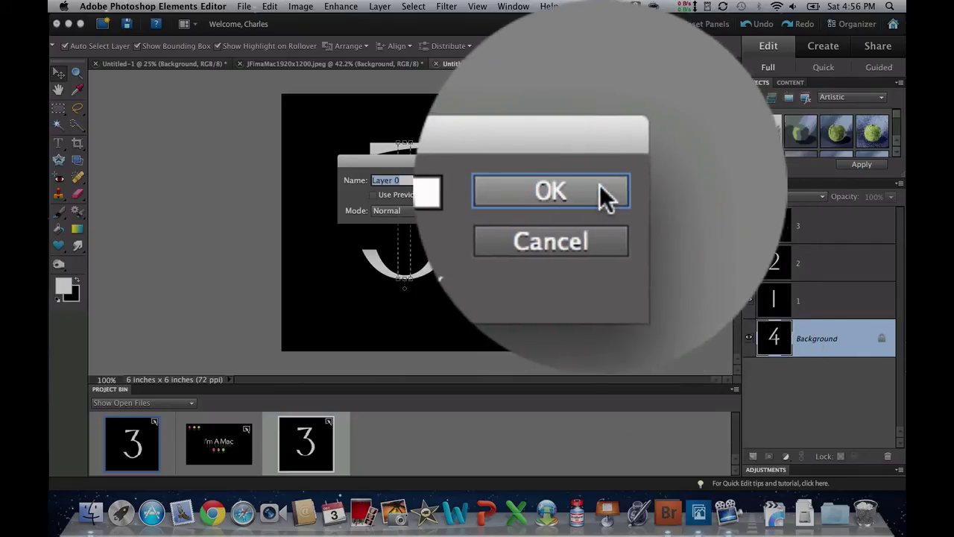
click(595, 179)
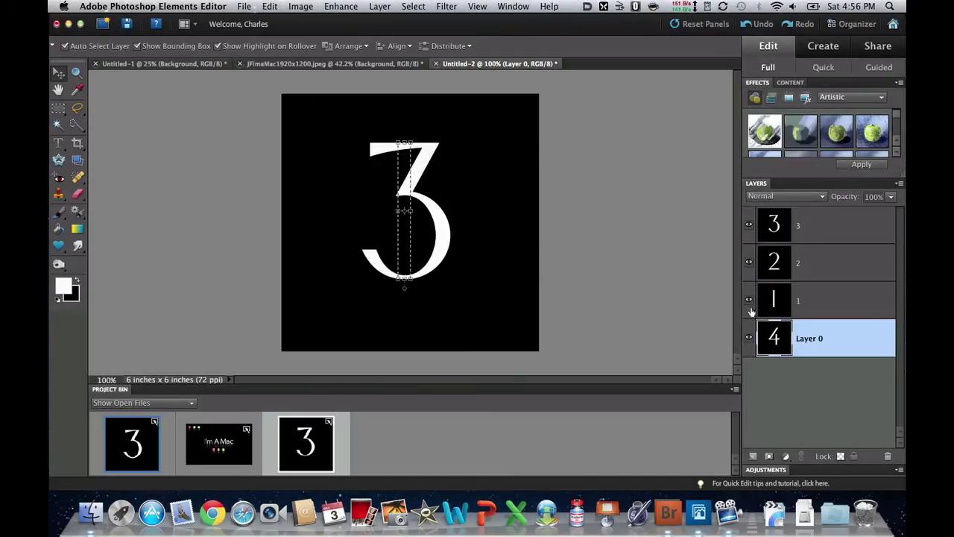
drag(774, 340, 777, 230)
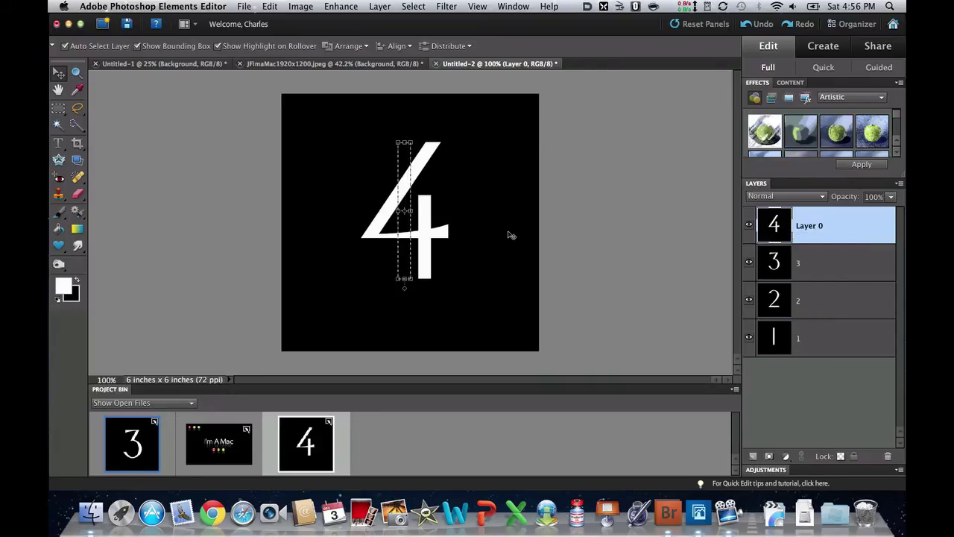
Step: Open Save for Web, showing GIF, Selective, 256 colours at 432 × 432 pixels
click(244, 6)
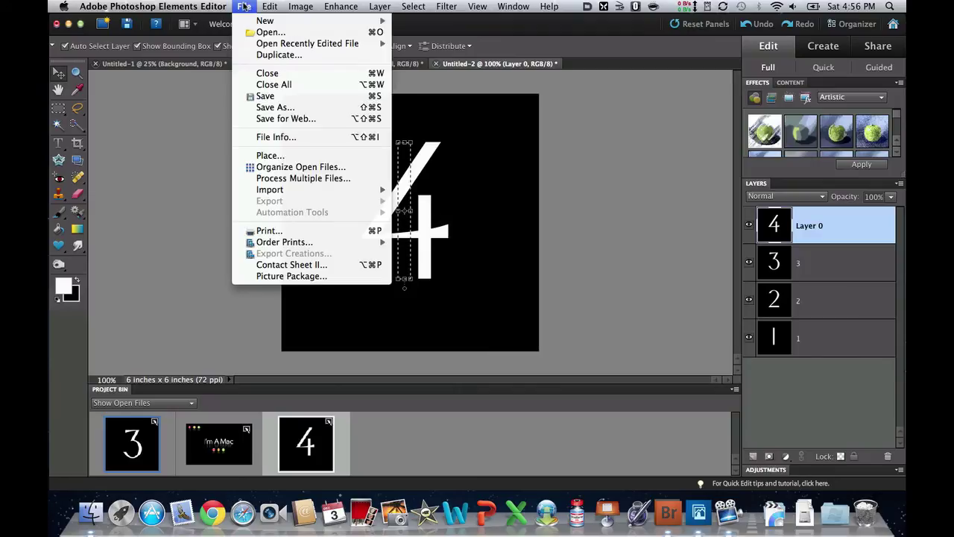
click(262, 120)
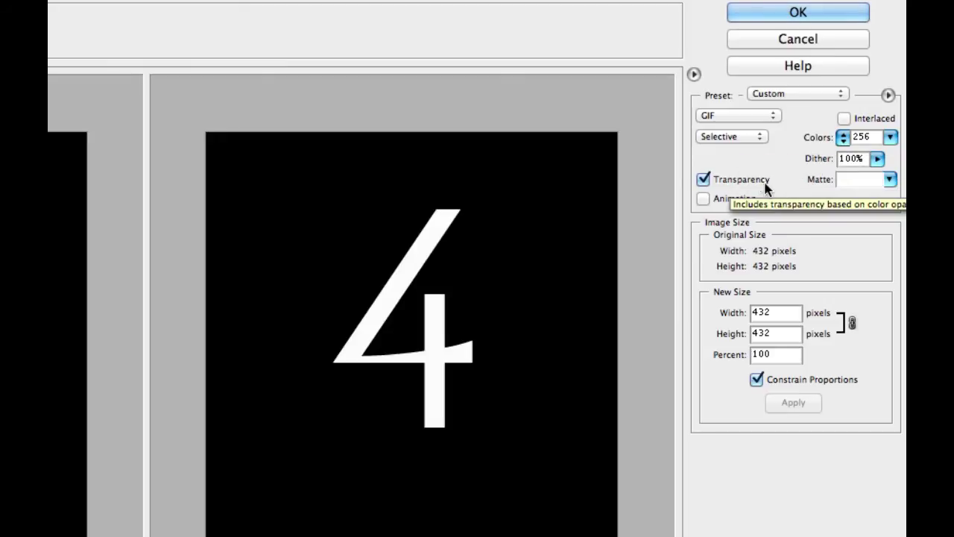
Step: Enable GIF animation, preview all four frames, and set the frame delay to 0.5 seconds
click(703, 199)
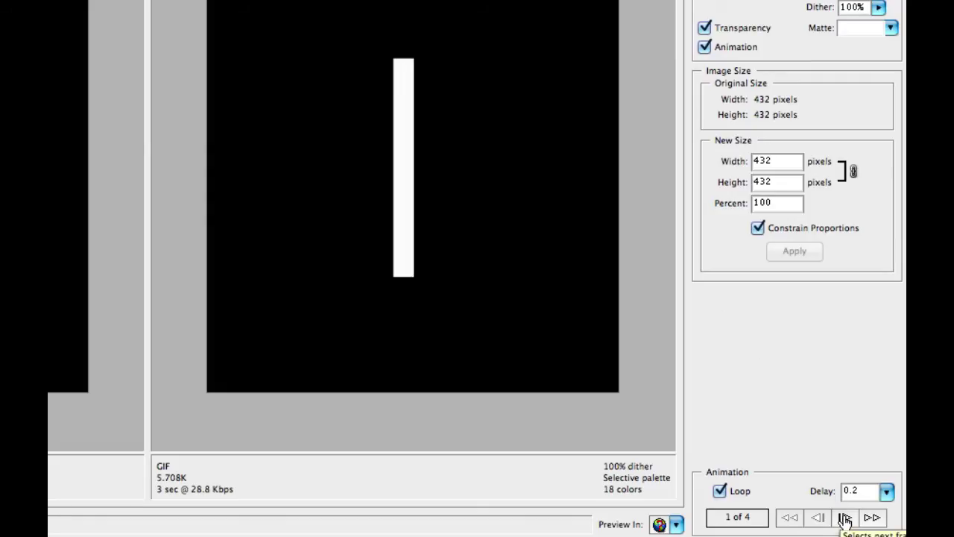
click(845, 518)
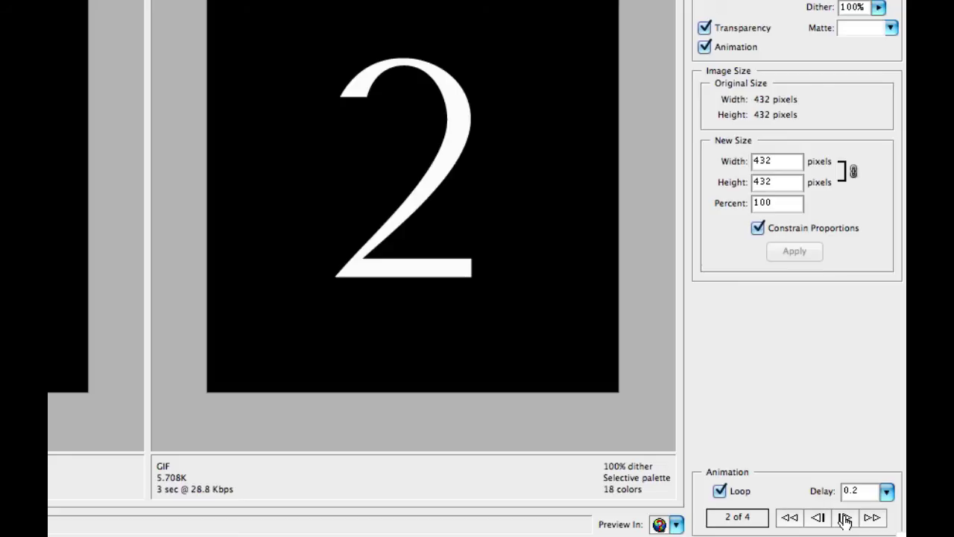
click(844, 518)
click(844, 518)
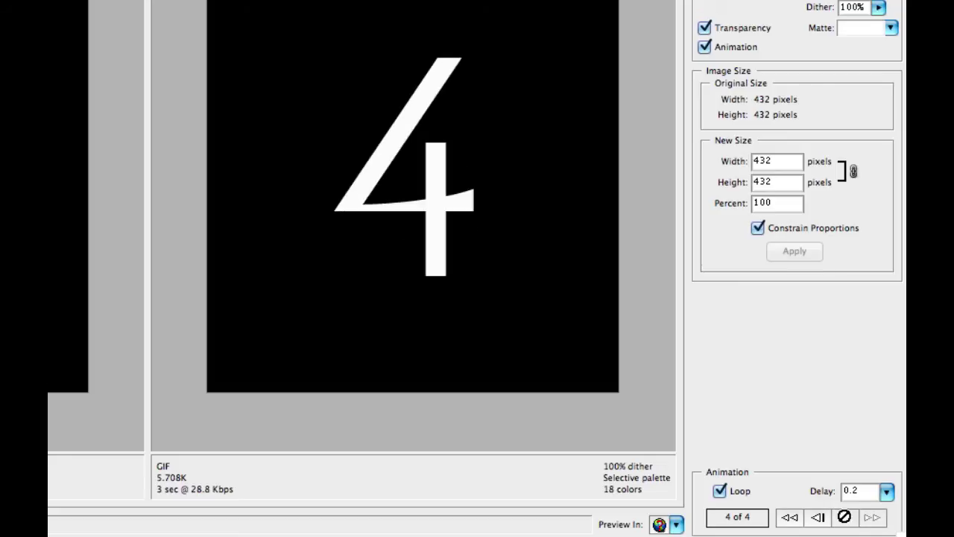
click(819, 521)
click(820, 521)
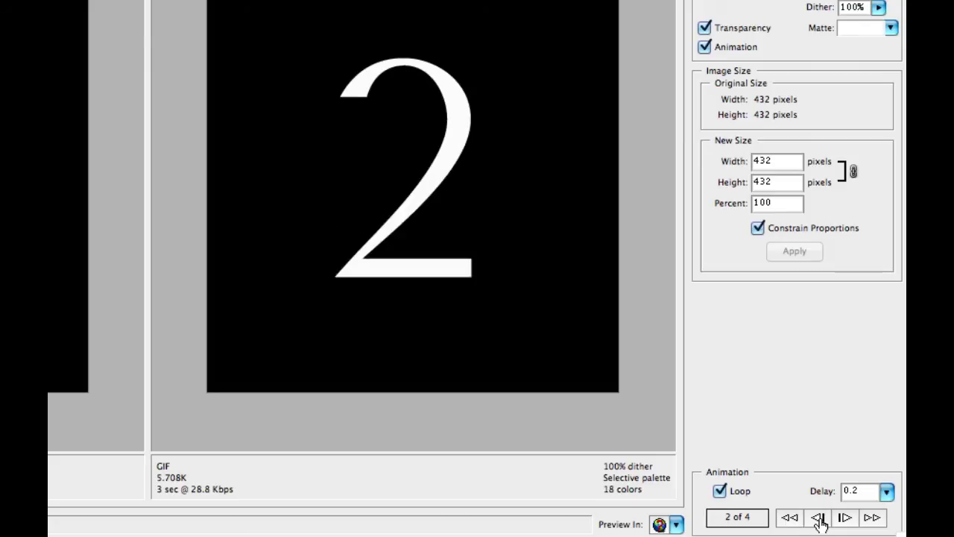
click(820, 521)
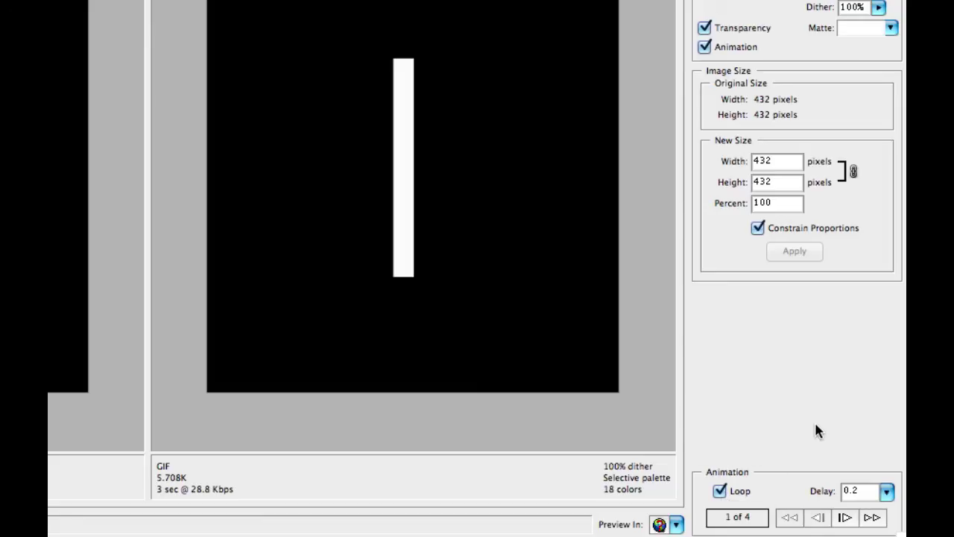
click(885, 494)
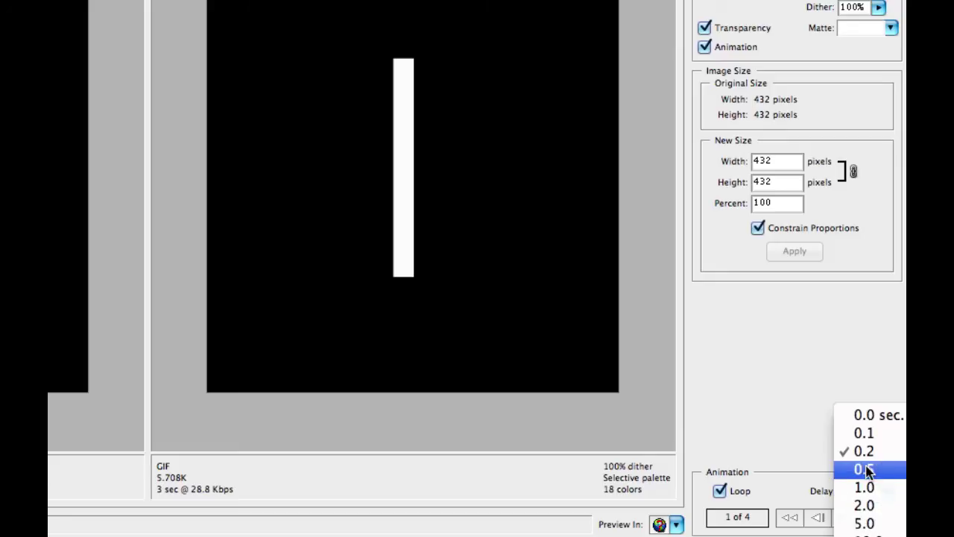
click(865, 469)
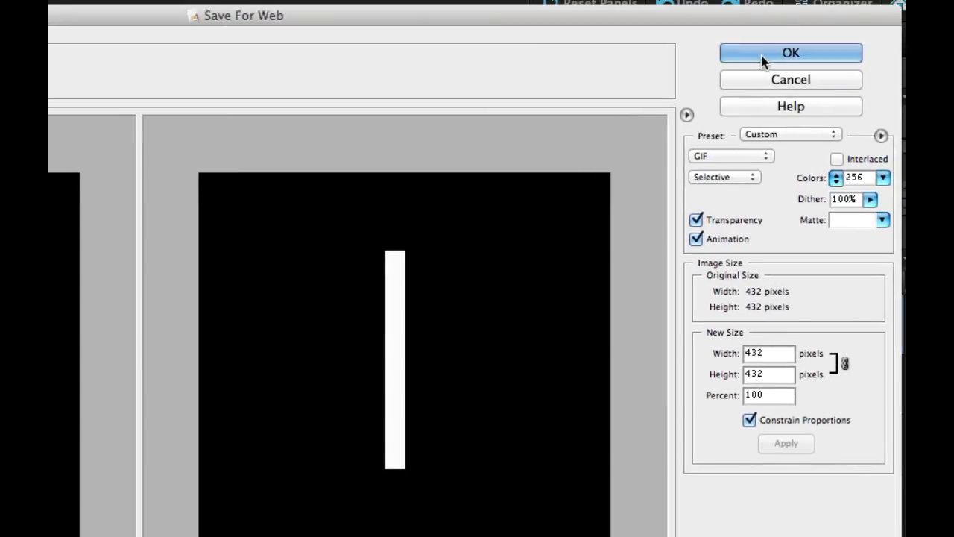
Step: Export the animation to the Desktop under the name Test.gif
click(791, 53)
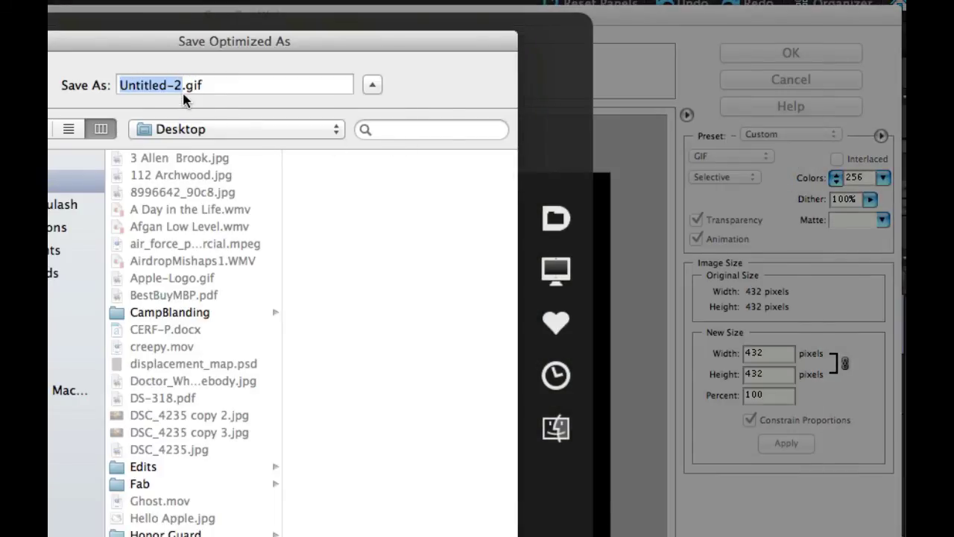
text(Test)
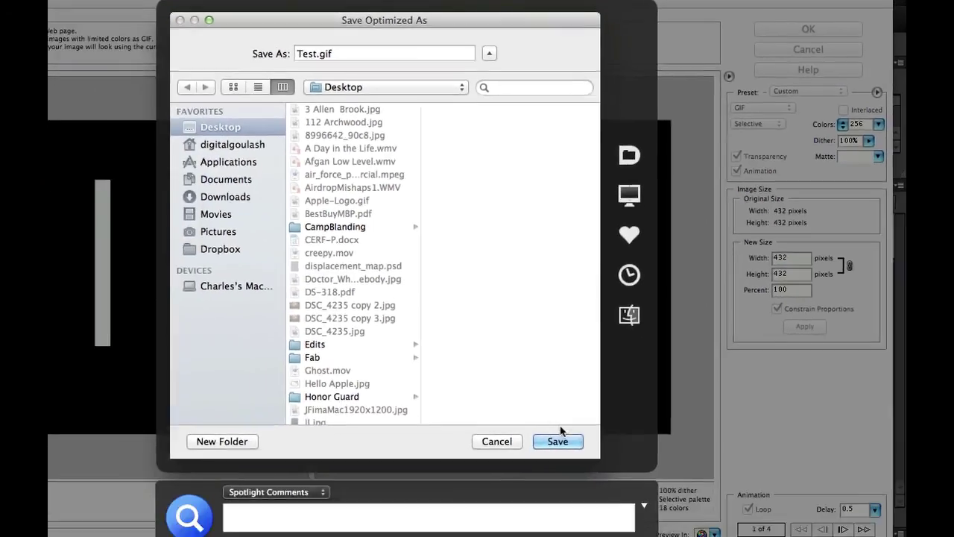
click(559, 440)
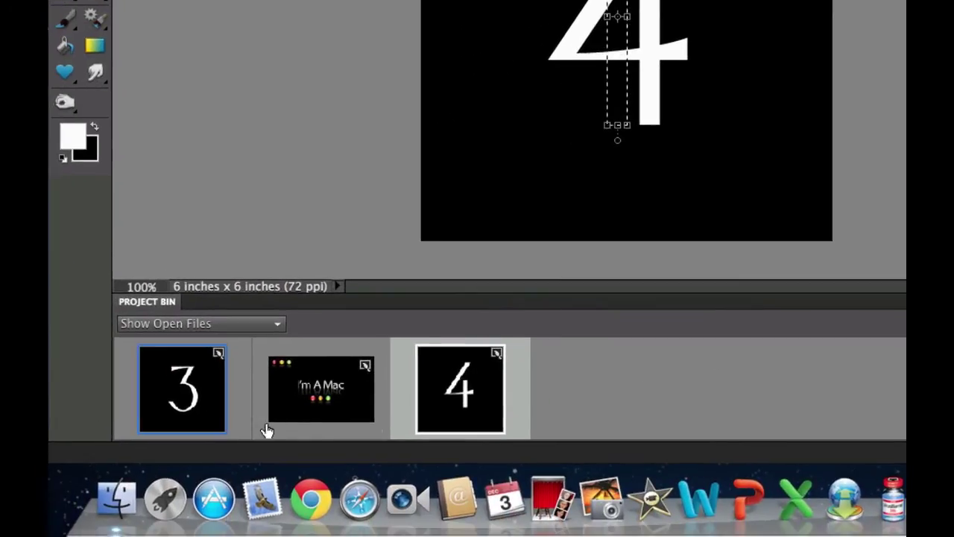
Step: Quick Look Test.gif in Finder to watch the numerals cycle, then close the preview
click(116, 498)
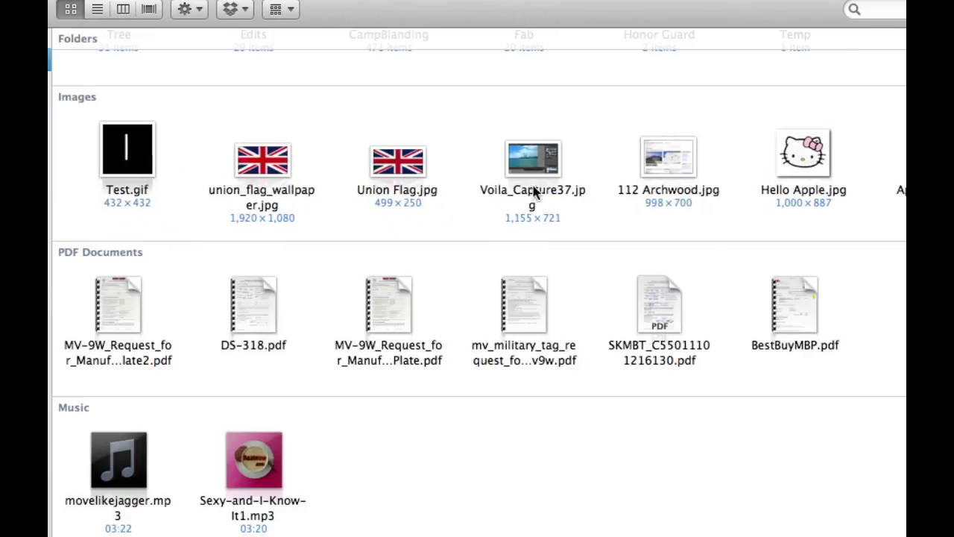
click(138, 142)
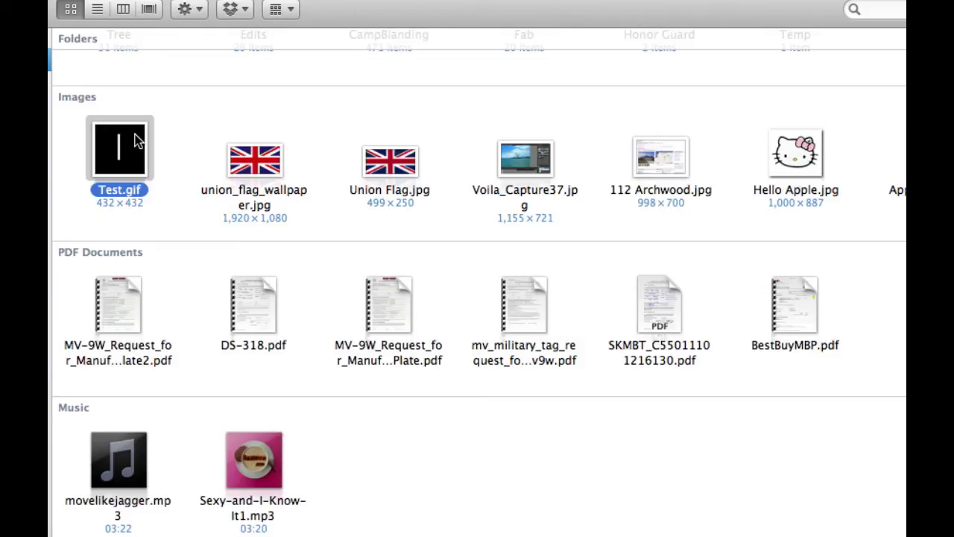
key(space)
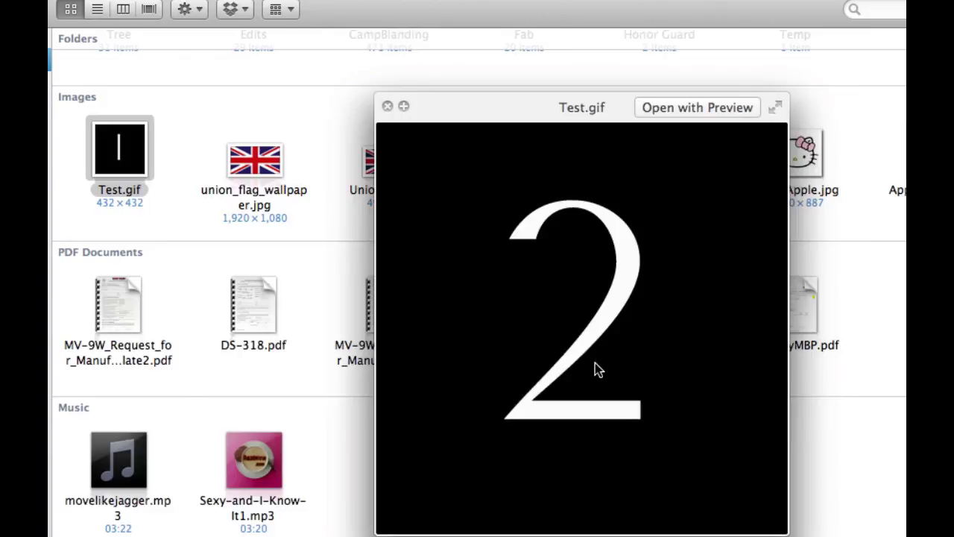
click(387, 107)
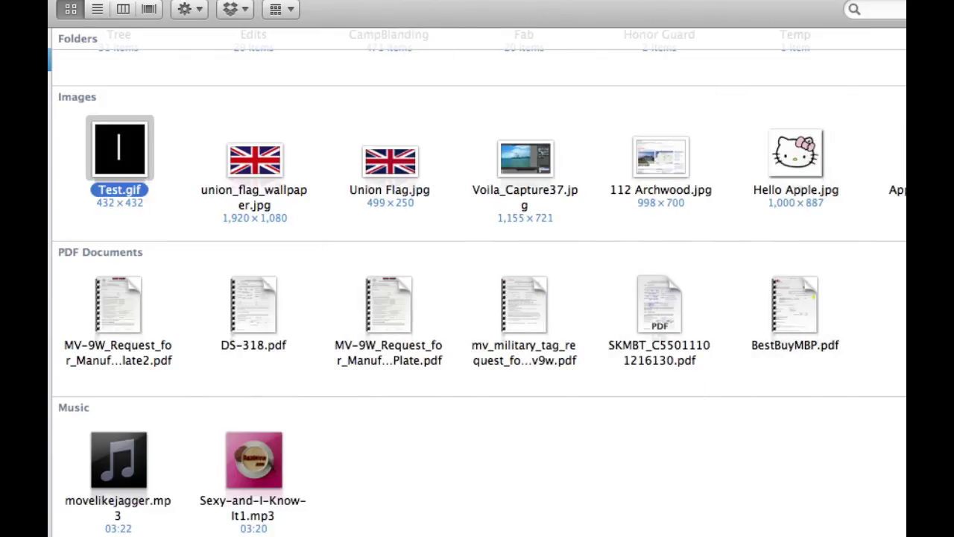